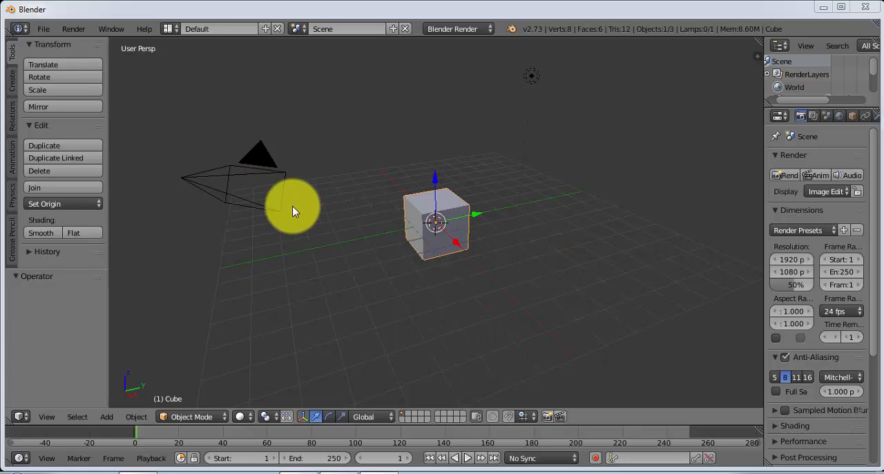
# Select the scene's camera, lamp and default cube one after another, ending with the cube selected
pyautogui.rightClick(254, 169)
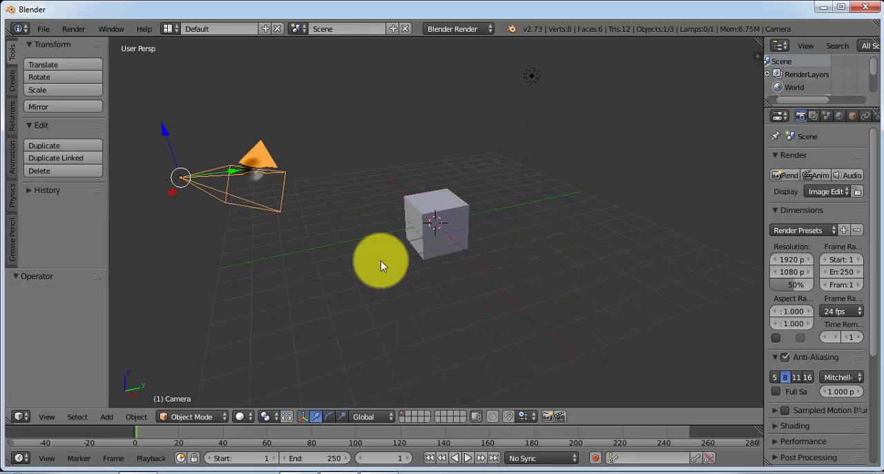
pyautogui.rightClick(534, 78)
pyautogui.rightClick(456, 216)
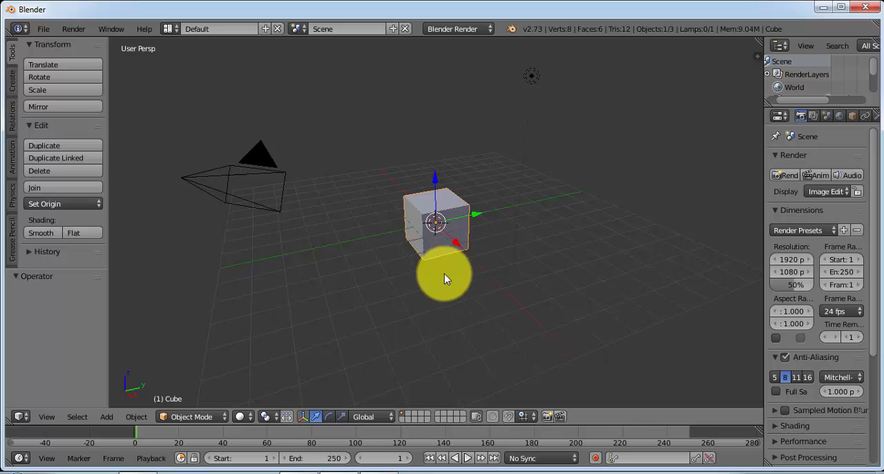
# Examine the default cube and the scene grid from different angles and distances
pyautogui.moveTo(461, 282); pyautogui.dragTo(447, 261, button='middle')
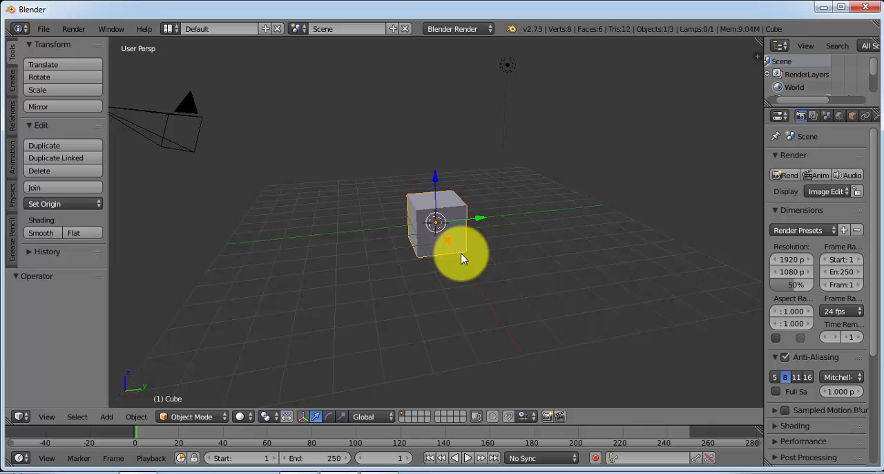
pyautogui.moveTo(461, 253)
pyautogui.mouseDown(button='middle')
pyautogui.moveTo(256, 272)
pyautogui.moveTo(596, 288)
pyautogui.moveTo(397, 197)
pyautogui.moveTo(256, 247)
pyautogui.moveTo(572, 252)
pyautogui.moveTo(433, 234)
pyautogui.moveTo(450, 248)
pyautogui.mouseUp(button='middle')
pyautogui.scroll(2, 450, 244)
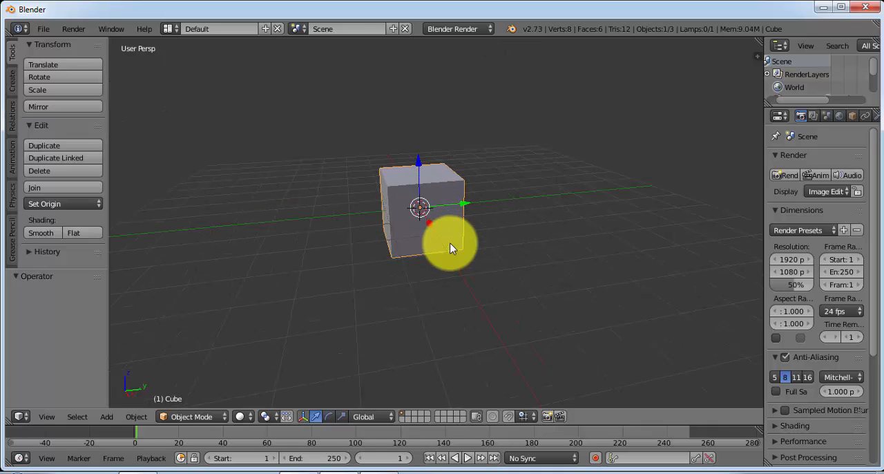
pyautogui.scroll(3, 450, 243)
pyautogui.scroll(1, 451, 248)
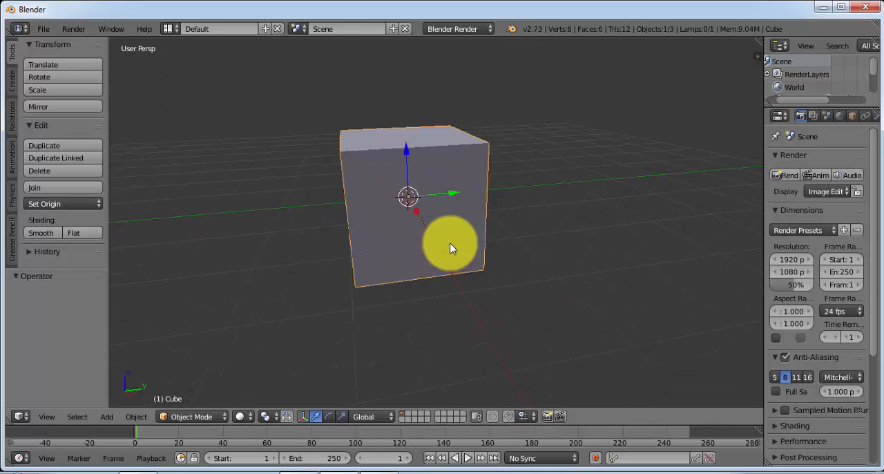
pyautogui.scroll(-3, 451, 248)
pyautogui.scroll(1, 449, 247)
pyautogui.scroll(-3, 450, 247)
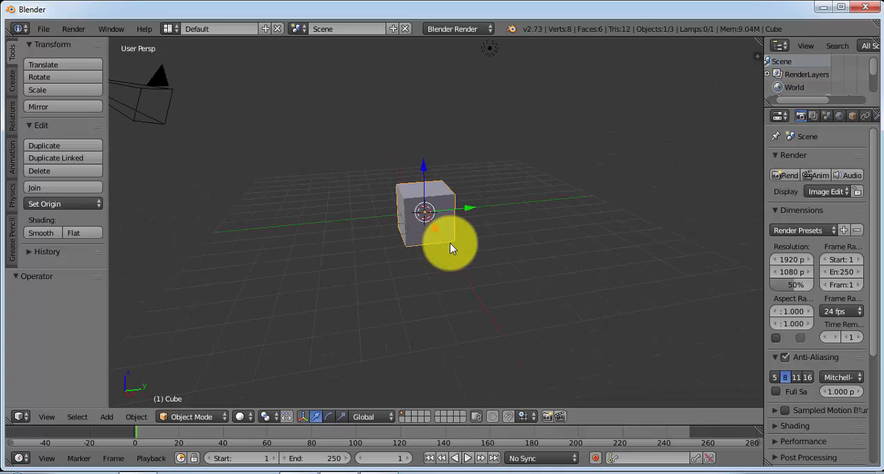
pyautogui.scroll(-2, 449, 247)
pyautogui.scroll(2, 450, 243)
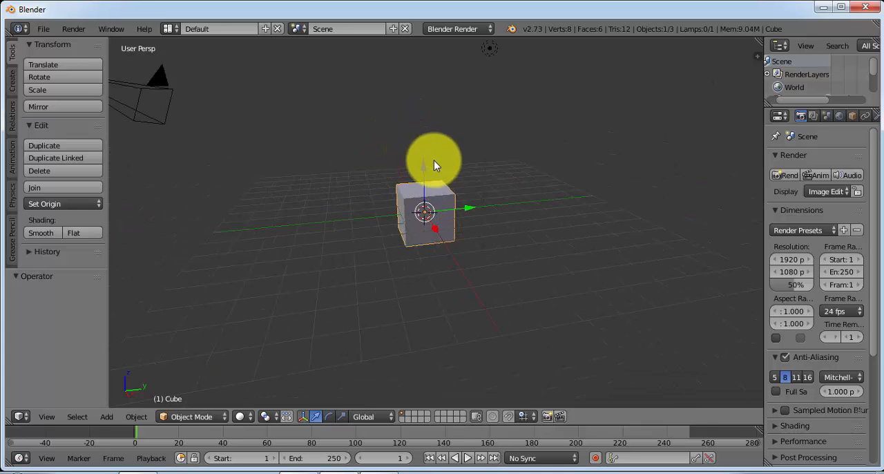
pyautogui.moveTo(383, 94)
pyautogui.mouseDown(button='middle')
pyautogui.moveTo(389, 118)
pyautogui.moveTo(369, 93)
pyautogui.mouseUp(button='middle')
pyautogui.moveTo(591, 229)
pyautogui.mouseDown(button='middle')
pyautogui.moveTo(576, 217)
pyautogui.moveTo(615, 221)
pyautogui.moveTo(592, 232)
pyautogui.mouseUp(button='middle')
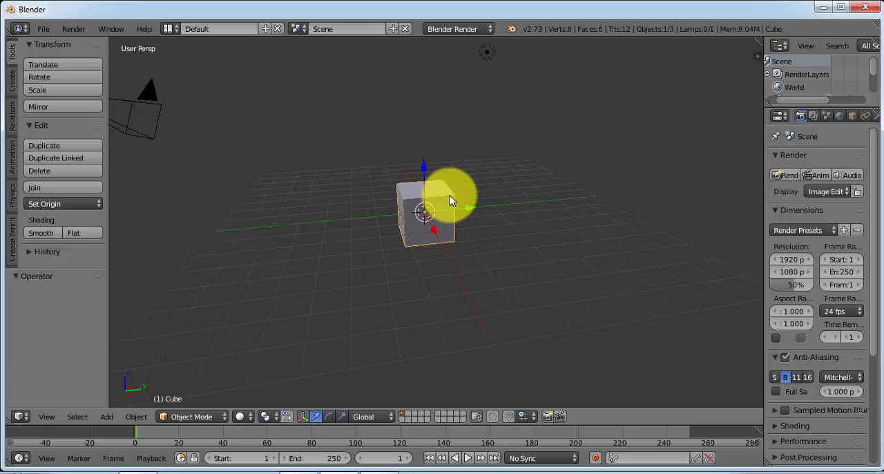
# Delete the default cube and add a mesh cylinder in its place
pyautogui.press('x')
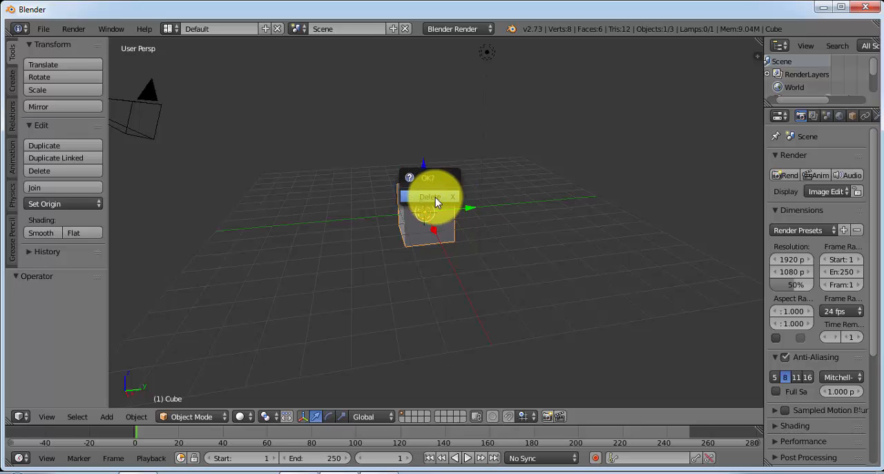
pyautogui.click(435, 197)
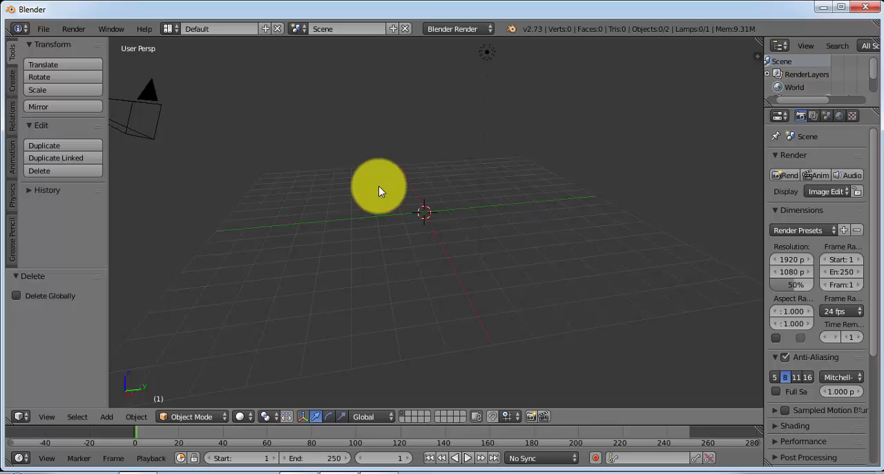
pyautogui.click(107, 419)
pyautogui.moveTo(107, 404)
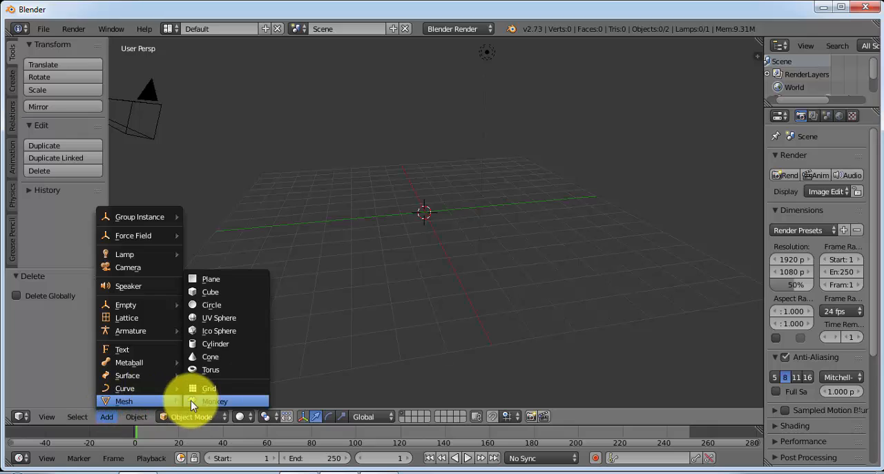
pyautogui.click(213, 344)
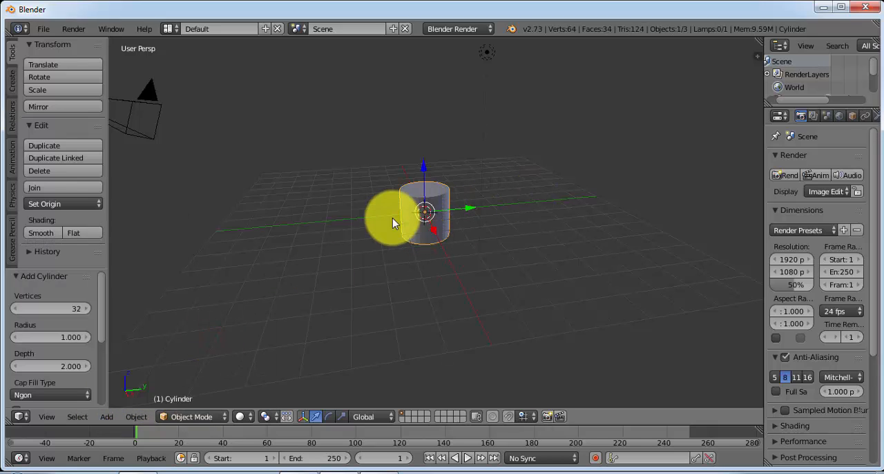
pyautogui.hotkey('shift', 'a')
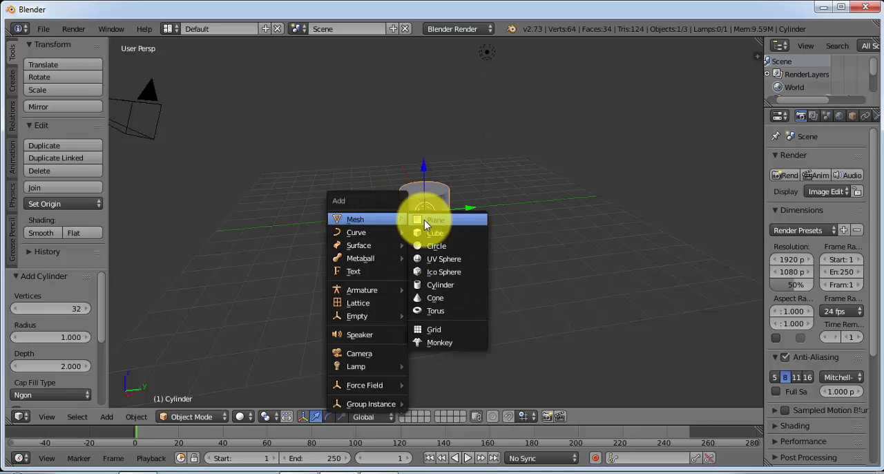
pyautogui.press('Escape')
# Put the cylinder into Edit Mode with face selection and deselect all of its geometry
pyautogui.scroll(6, 430, 241)
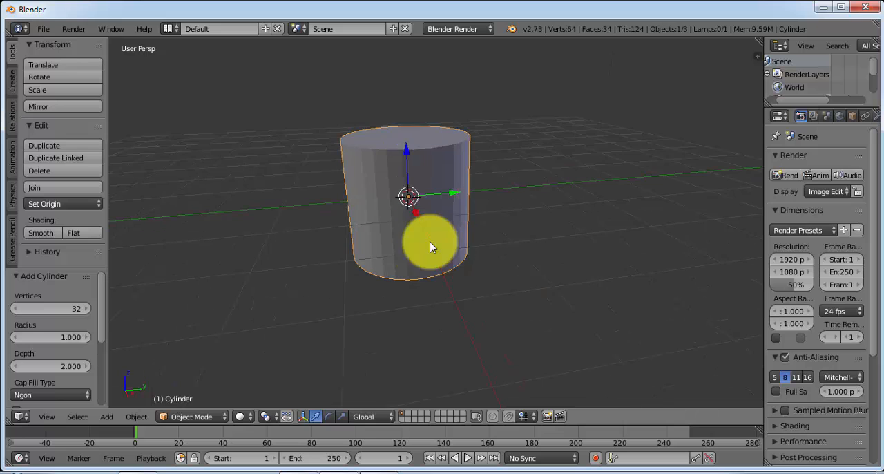
pyautogui.moveTo(388, 195); pyautogui.dragTo(375, 122, button='middle')
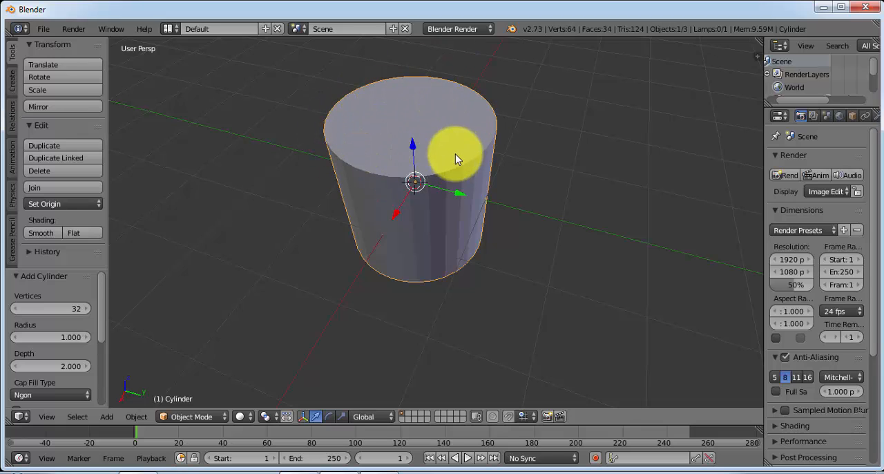
pyautogui.click(197, 416)
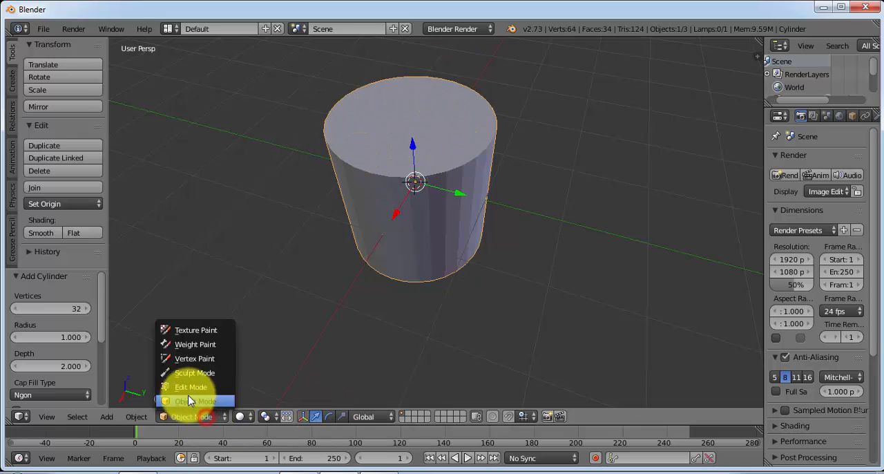
pyautogui.click(182, 390)
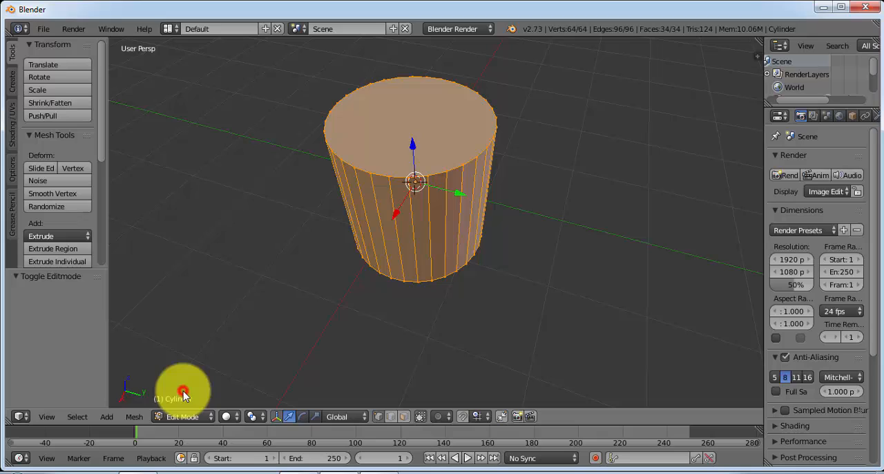
pyautogui.click(406, 418)
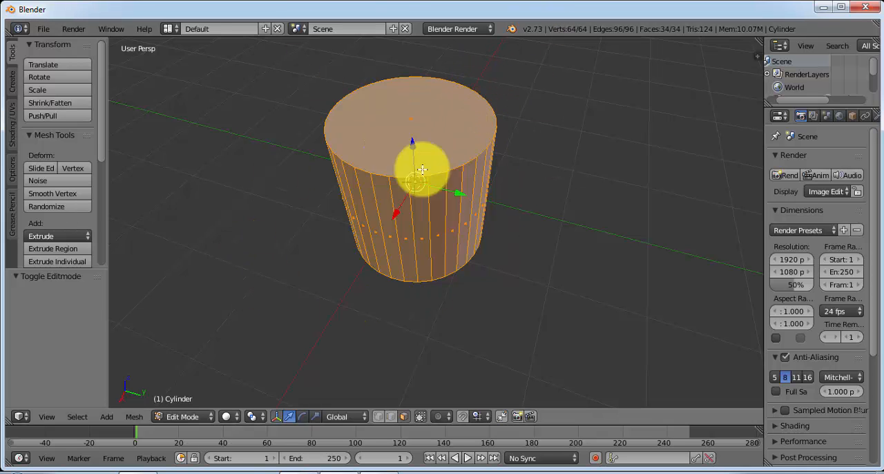
pyautogui.moveTo(415, 148); pyautogui.dragTo(464, 236, button='middle')
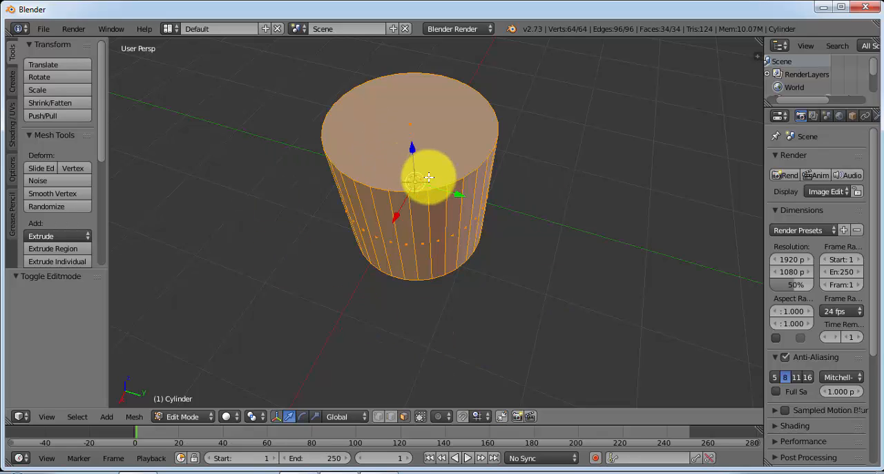
pyautogui.press('a')
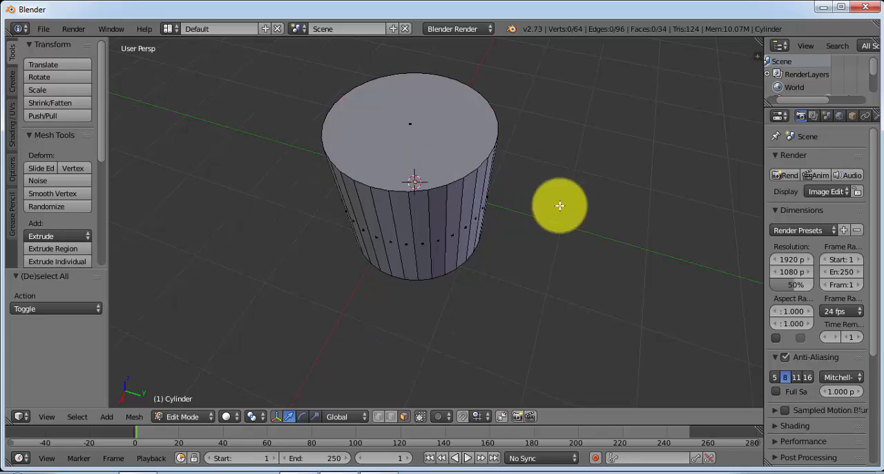
# Select the cylinder's top cap face and delete it with the Only Faces option
pyautogui.moveTo(567, 239); pyautogui.dragTo(533, 214, button='middle')
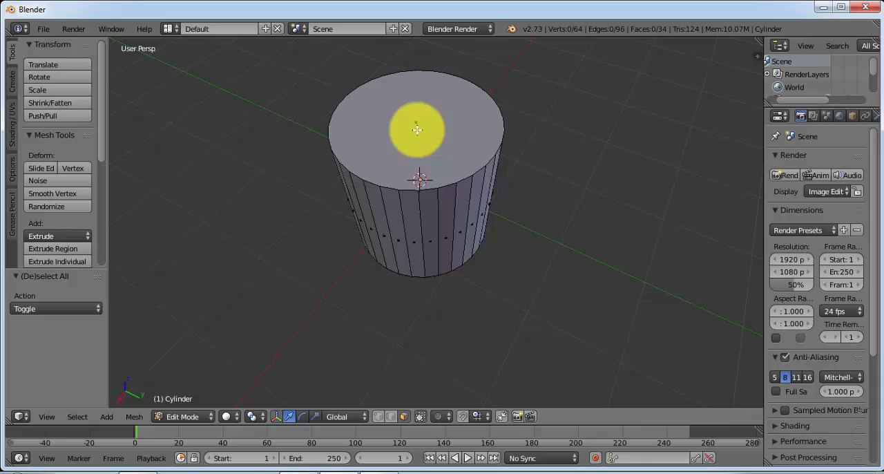
pyautogui.rightClick(418, 129)
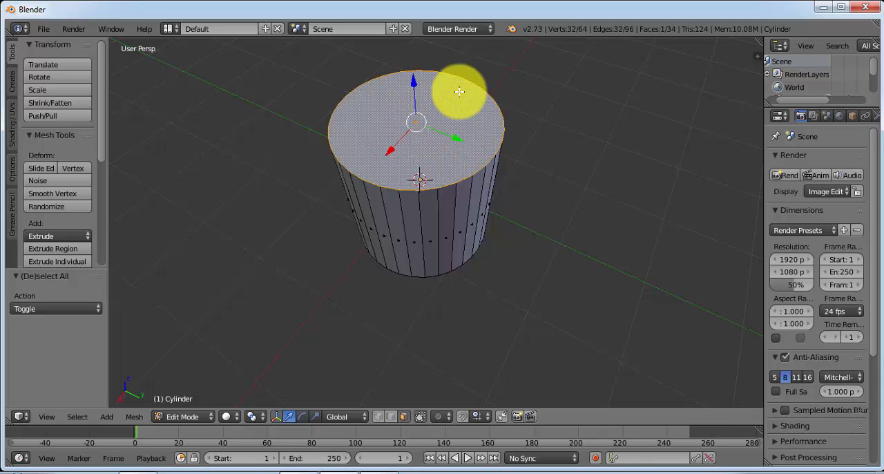
pyautogui.press('x')
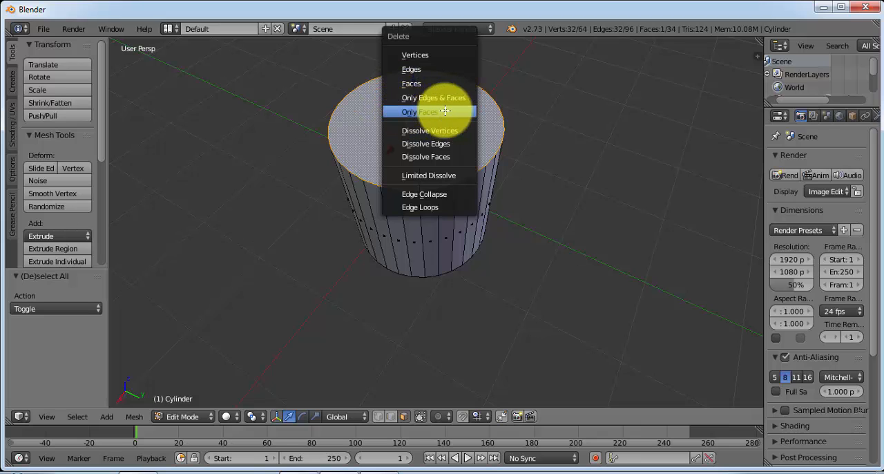
pyautogui.click(435, 111)
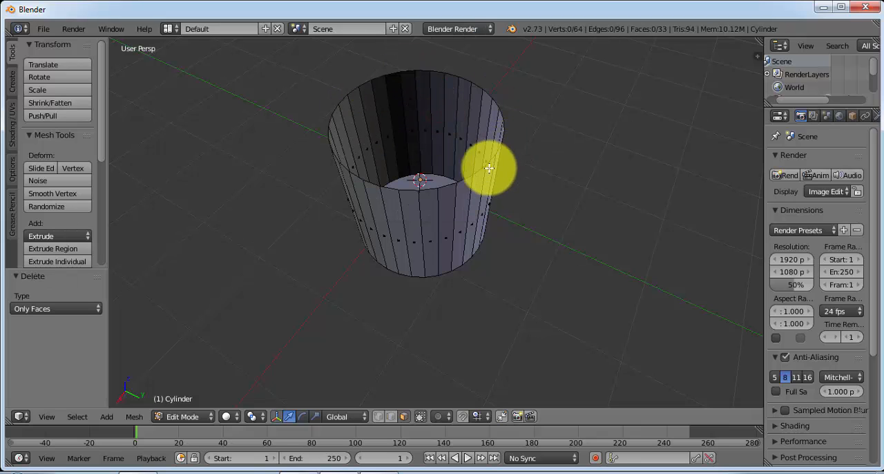
# Inspect the open-topped cylinder in Object Mode, then return it to Edit Mode
pyautogui.click(202, 417)
pyautogui.click(197, 403)
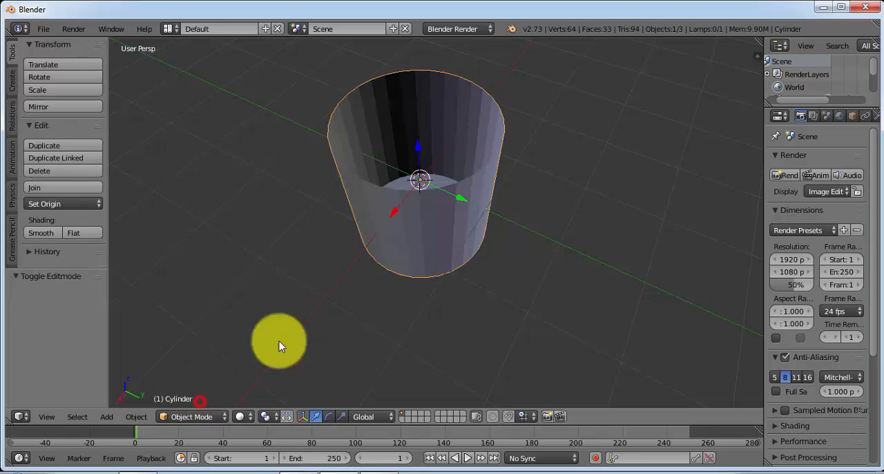
pyautogui.moveTo(279, 342); pyautogui.dragTo(508, 180, button='middle')
pyautogui.click(208, 412)
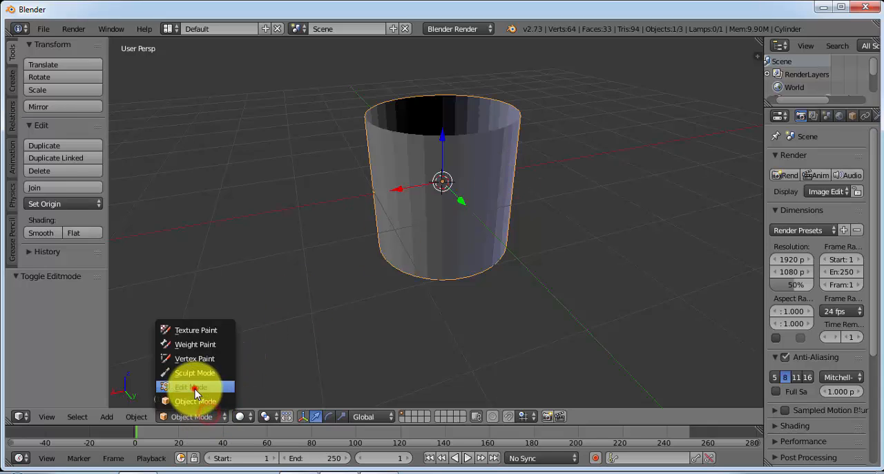
pyautogui.click(197, 386)
# Display the cylinder in Wireframe shading and change the mesh selection mode to vertices
pyautogui.click(238, 417)
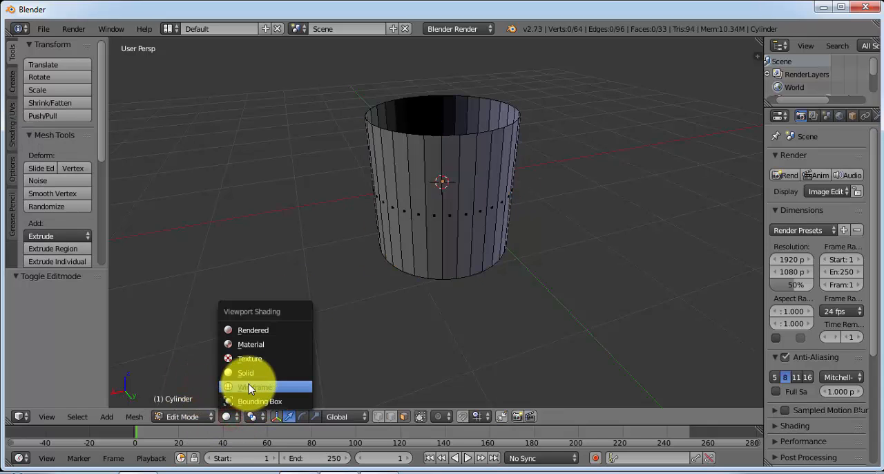
pyautogui.click(246, 387)
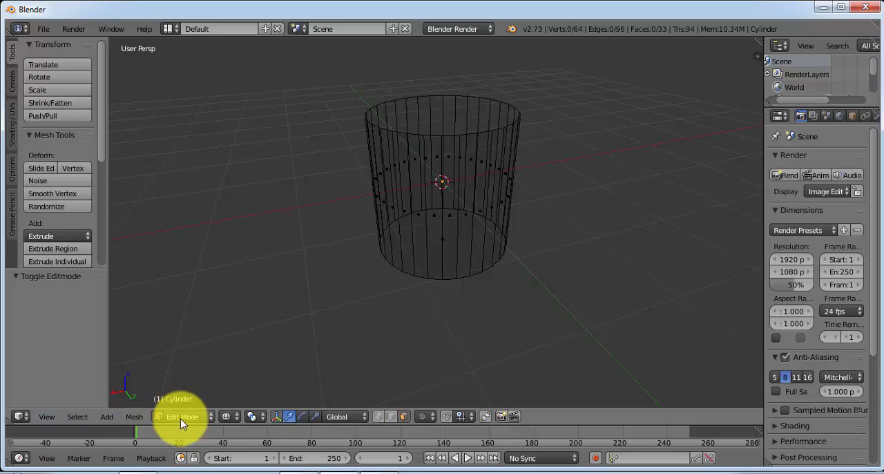
pyautogui.click(378, 416)
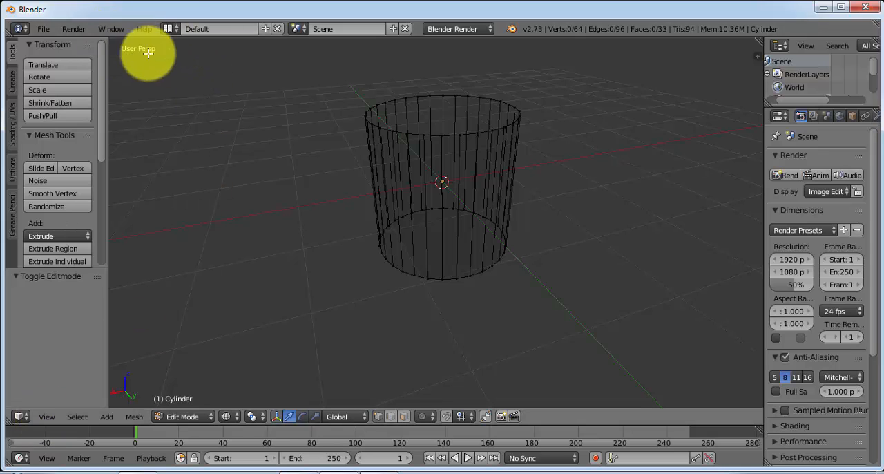
# Change the 3D view to orthographic projection and look at the cylinder from the front
pyautogui.click(46, 416)
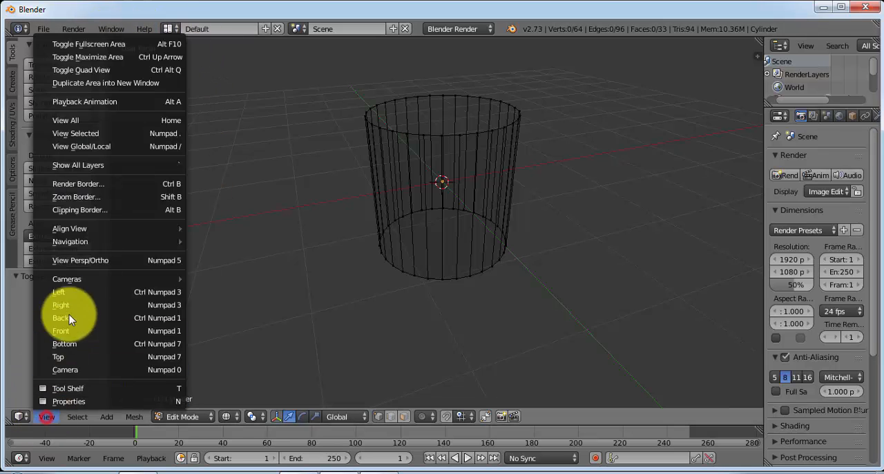
pyautogui.click(166, 261)
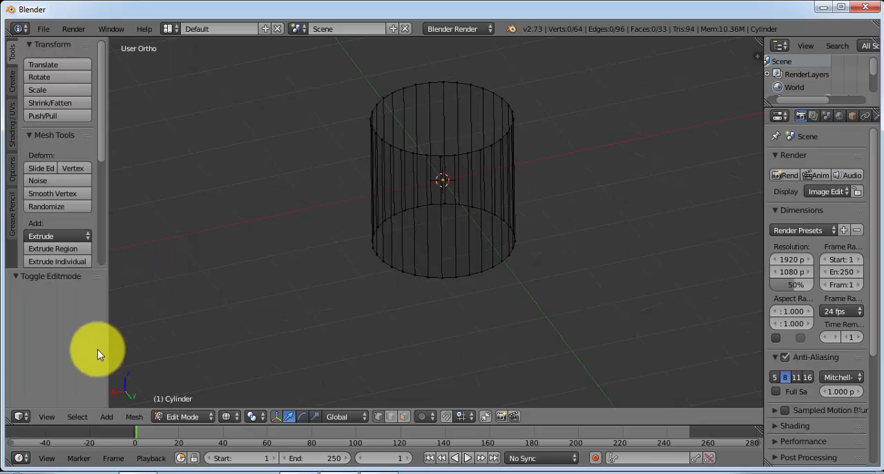
pyautogui.click(45, 416)
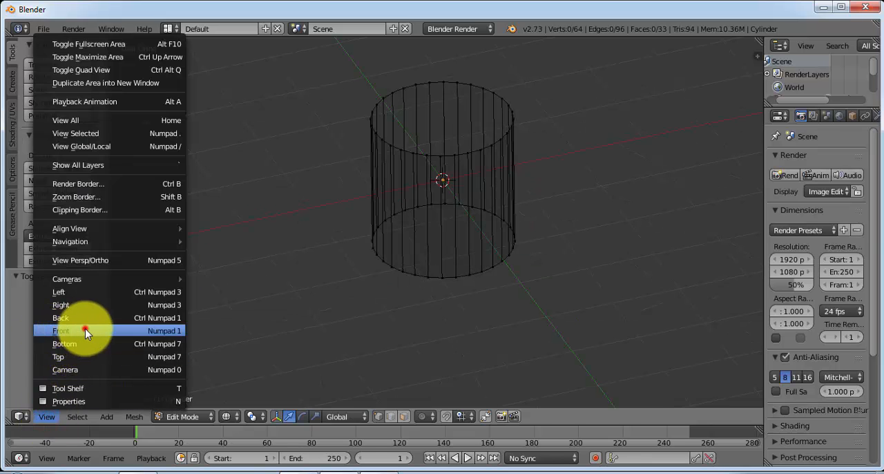
pyautogui.click(85, 329)
pyautogui.scroll(2, 454, 255)
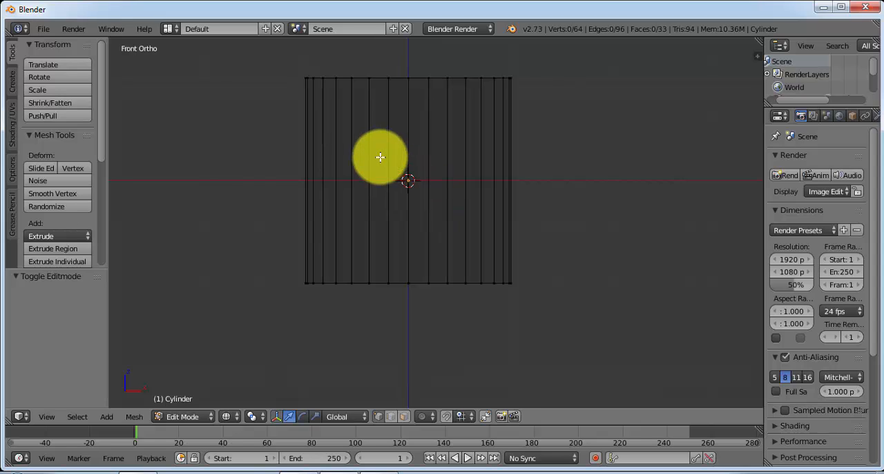
# Add four evenly spaced horizontal loop cuts around the cylinder's wall, without sliding them
pyautogui.hotkey('ctrl', 'r')
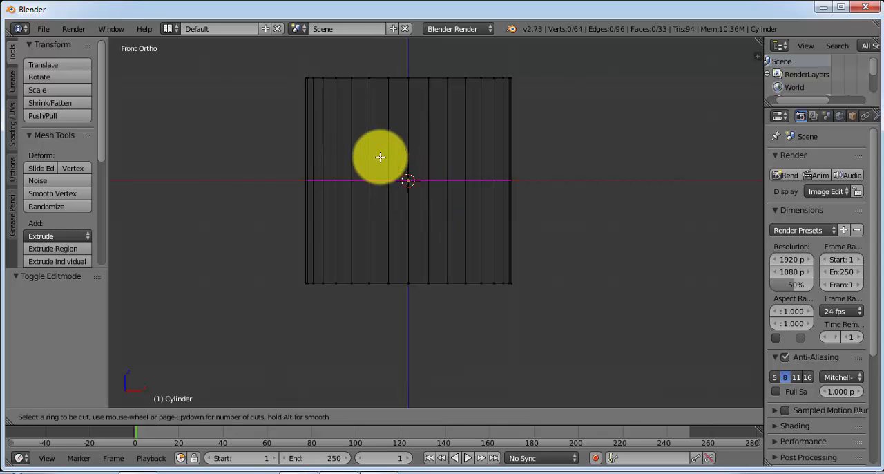
pyautogui.scroll(-1, 380, 157)
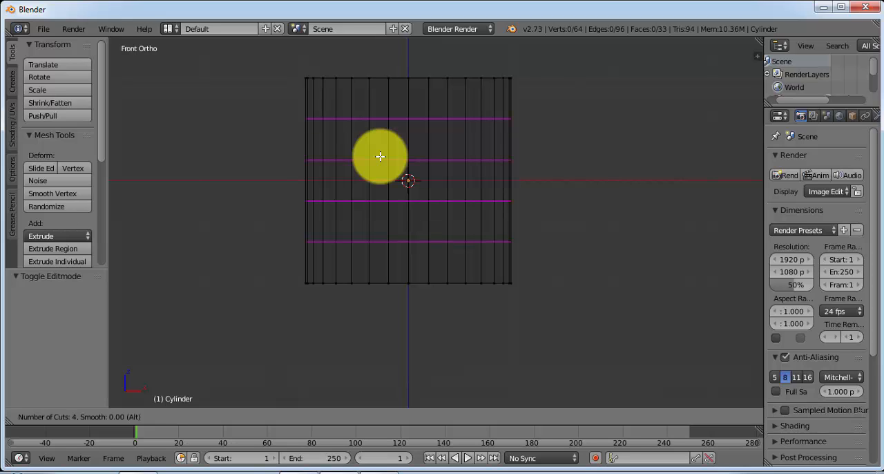
pyautogui.click(379, 157)
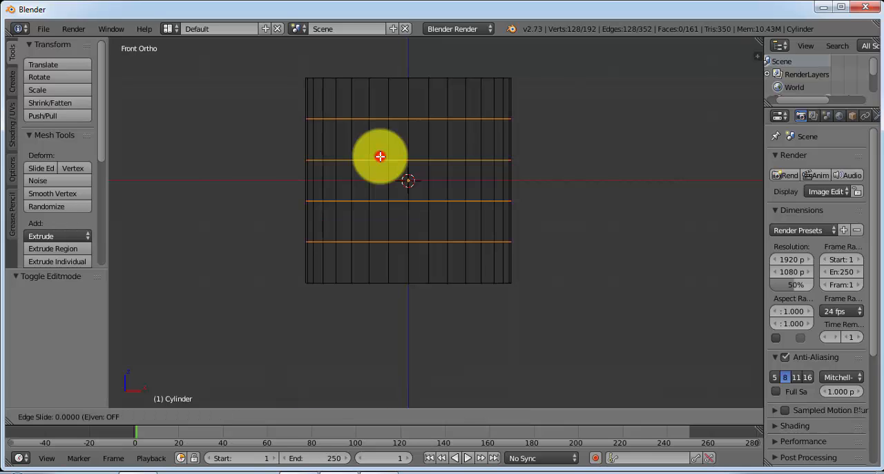
pyautogui.click(380, 157)
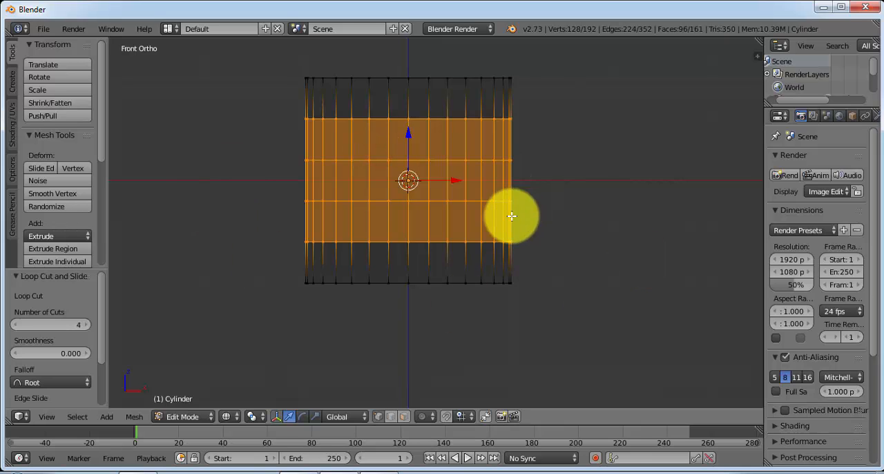
# Select only the ring of vertices at the cylinder's open top rim and scale it to 0.9
pyautogui.press('a')
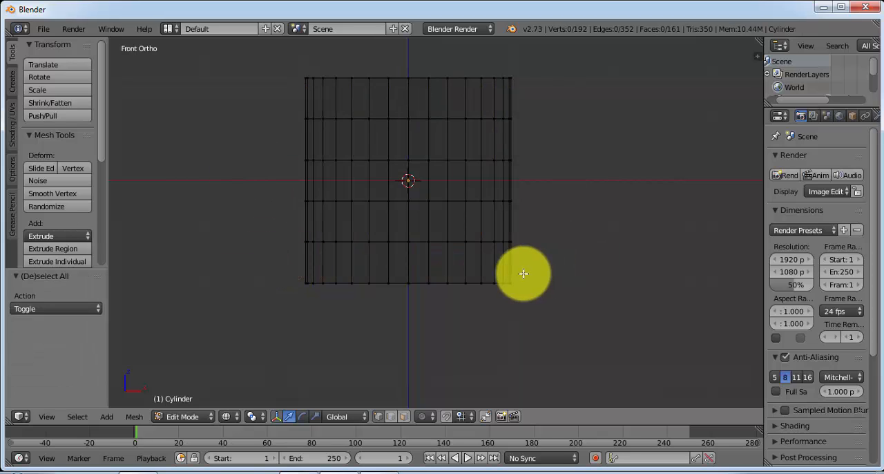
pyautogui.press('b')
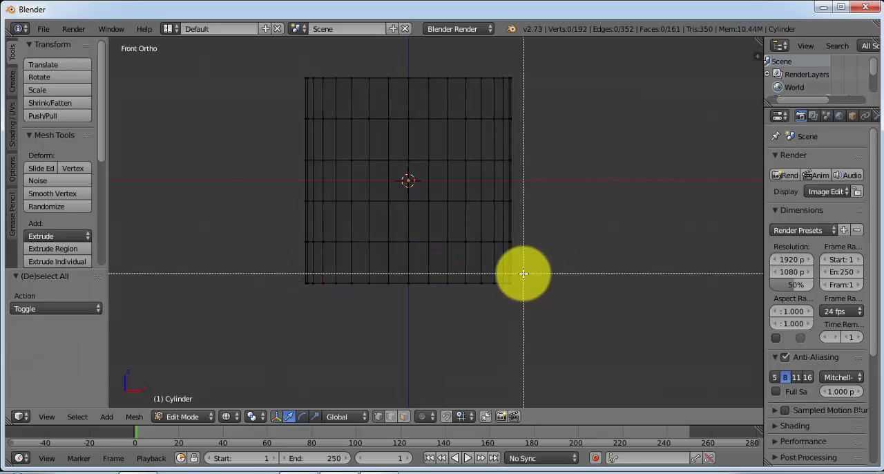
pyautogui.press('Escape')
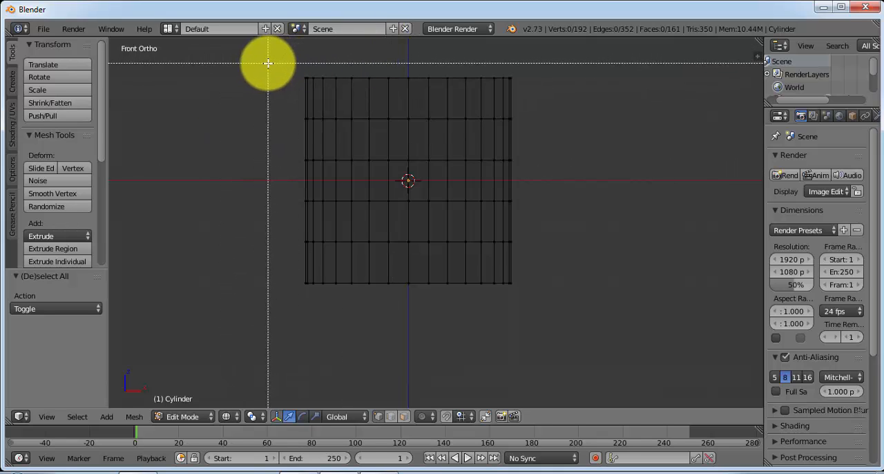
pyautogui.moveTo(269, 64); pyautogui.dragTo(533, 105)
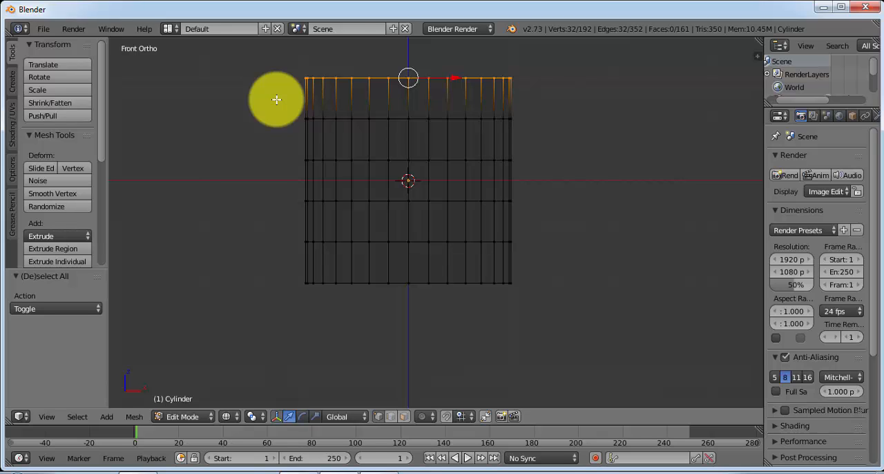
pyautogui.press('s')
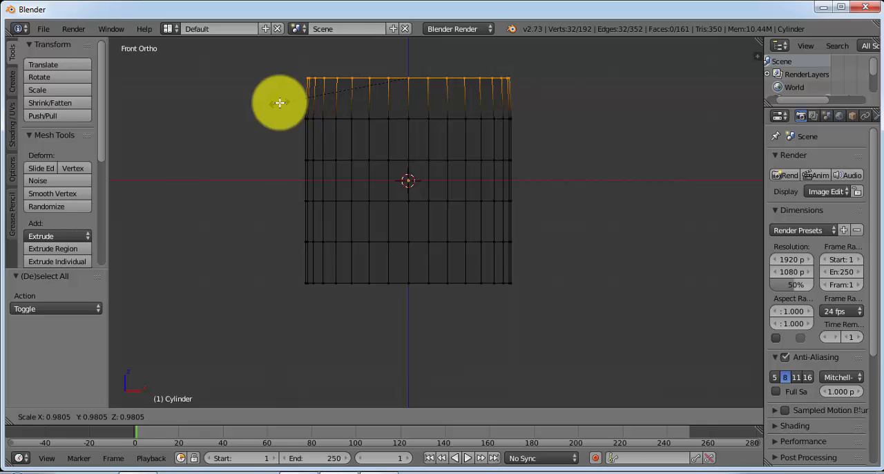
pyautogui.write('.9')
pyautogui.press('Return')
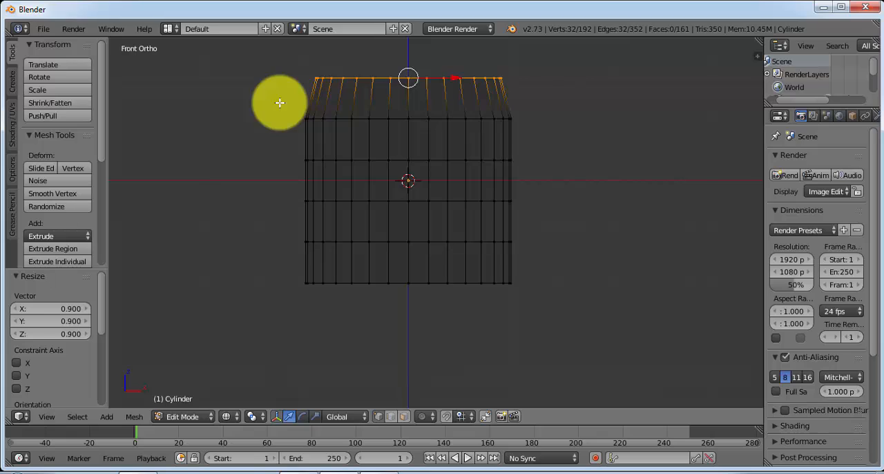
# Select only the two middle vertex rings of the body and scale them by 1.05
pyautogui.press('a')
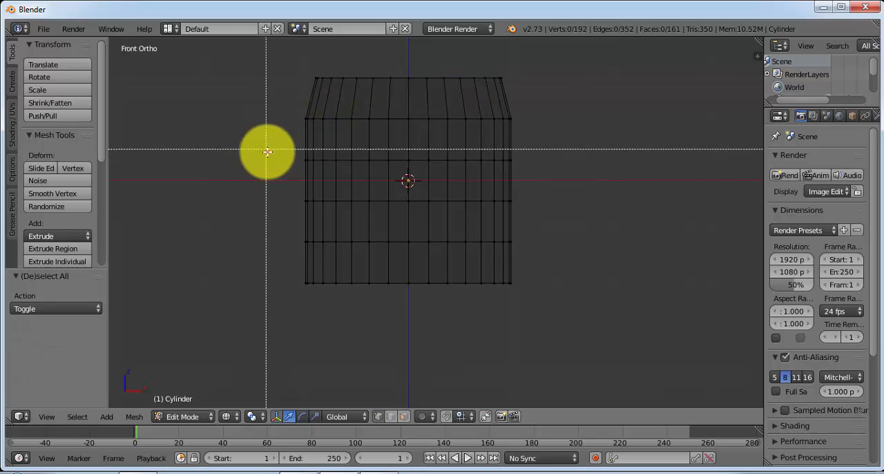
pyautogui.moveTo(266, 149); pyautogui.dragTo(558, 207)
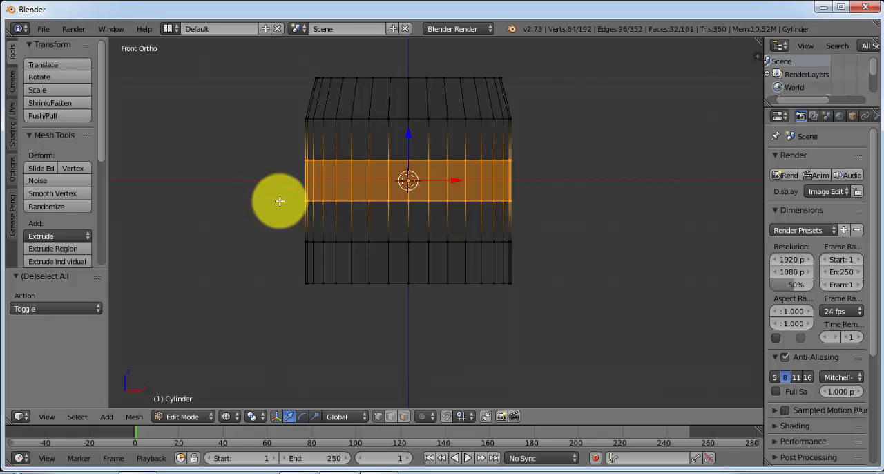
pyautogui.press('s')
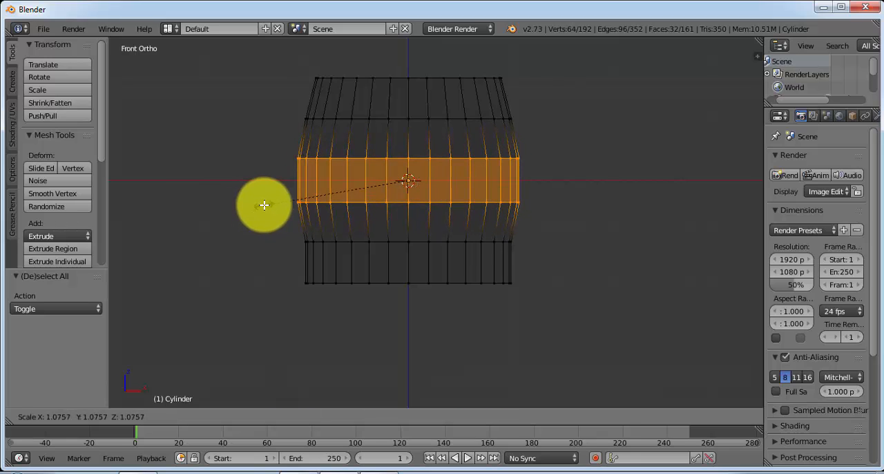
pyautogui.write('1.05')
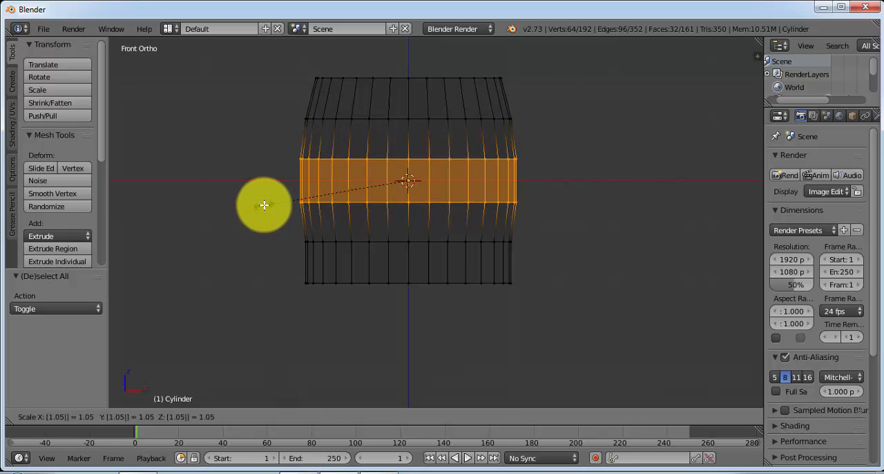
pyautogui.press('Return')
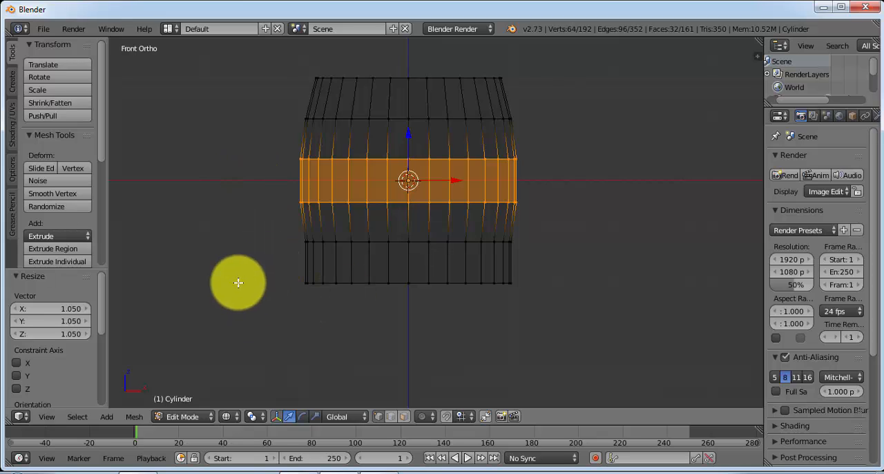
# Select only the bottom ring of vertices and scale it to 0.8 to narrow the base
pyautogui.press('a')
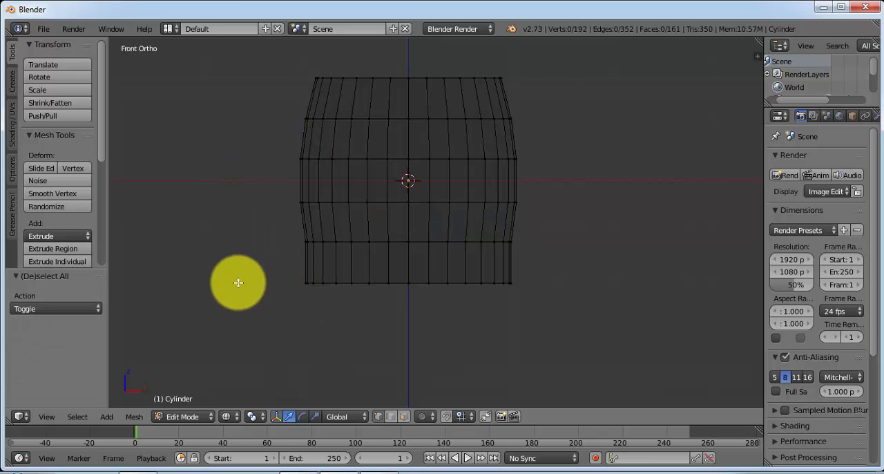
pyautogui.press('b')
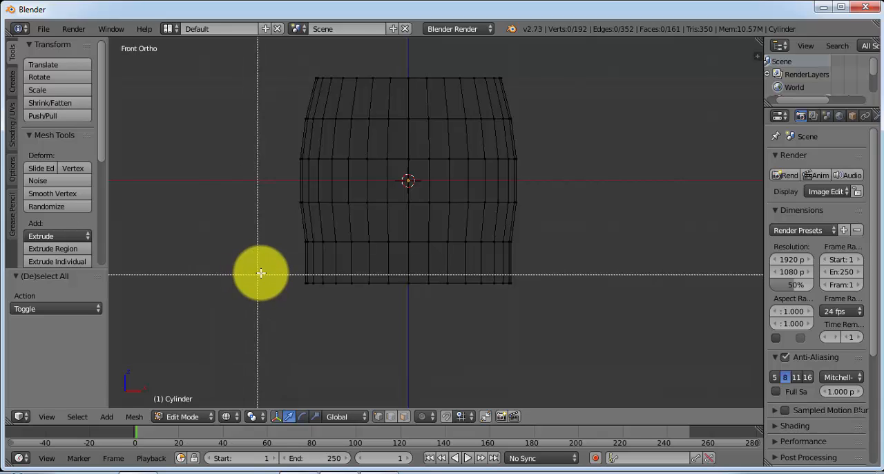
pyautogui.moveTo(265, 269); pyautogui.dragTo(546, 307)
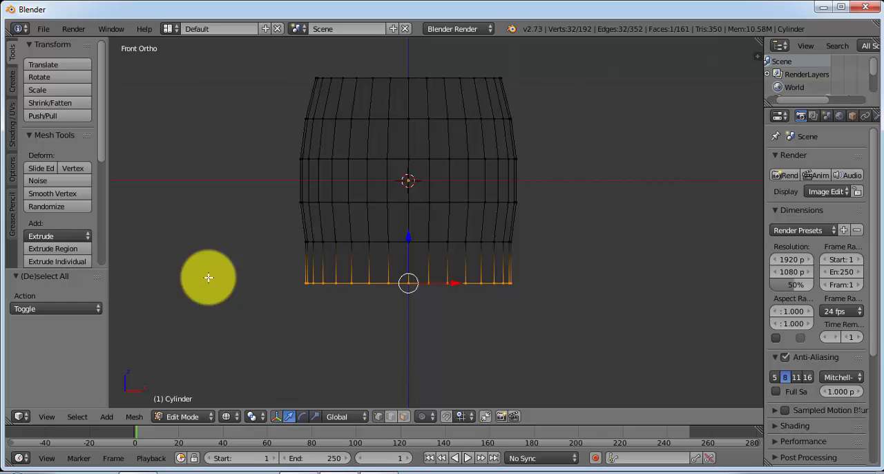
pyautogui.press('s')
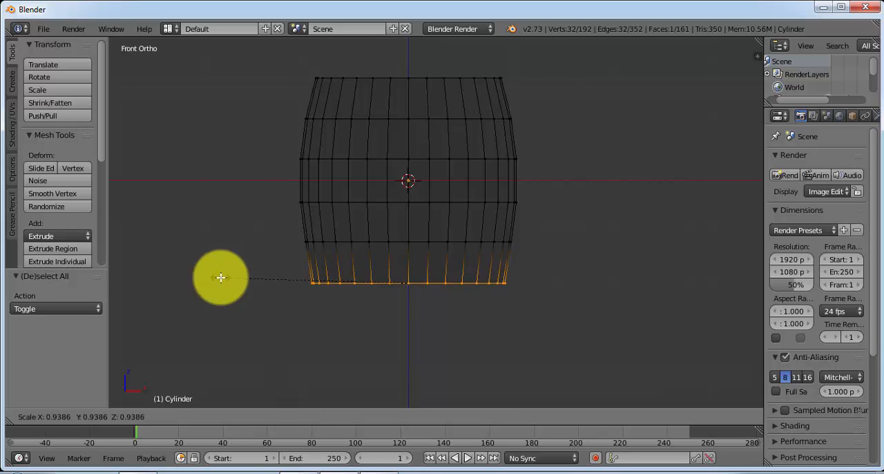
pyautogui.write('.8')
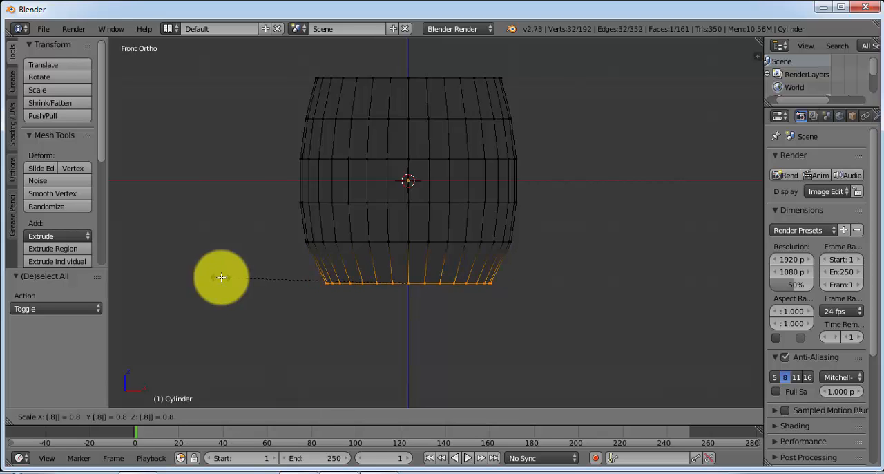
pyautogui.press('Return')
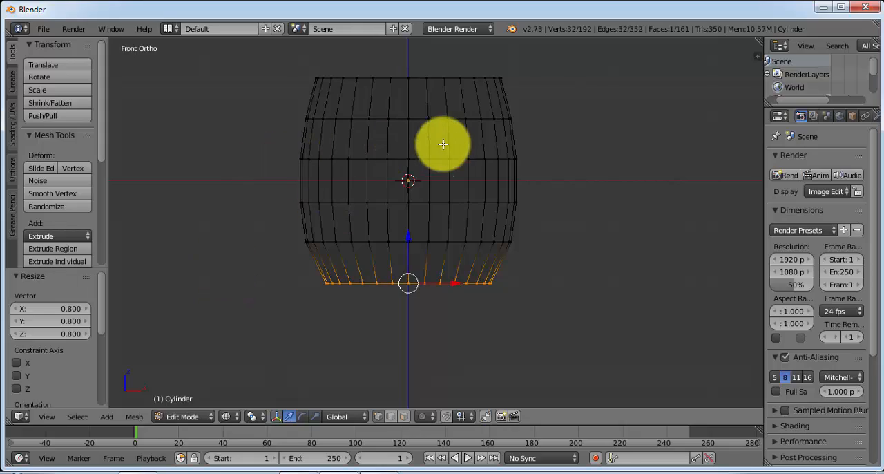
# Switch the cup to Object Mode and display it in Solid shading to check its rounded shape
pyautogui.moveTo(463, 150); pyautogui.dragTo(414, 242, button='middle')
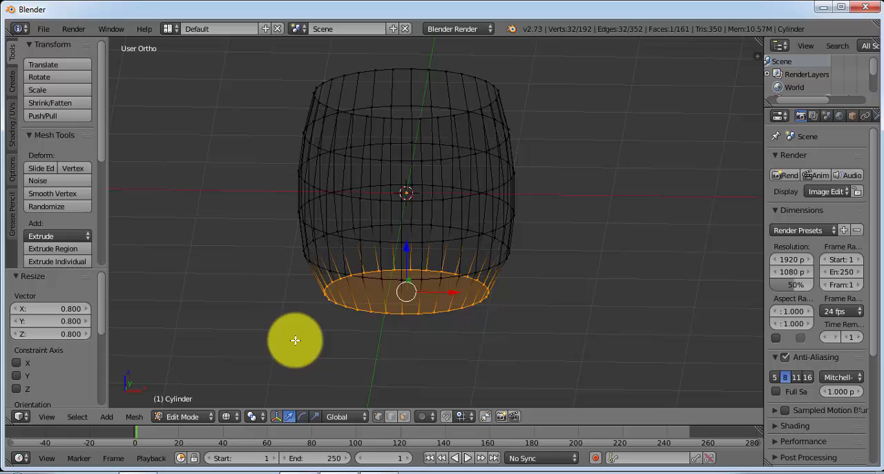
pyautogui.click(211, 417)
pyautogui.click(200, 402)
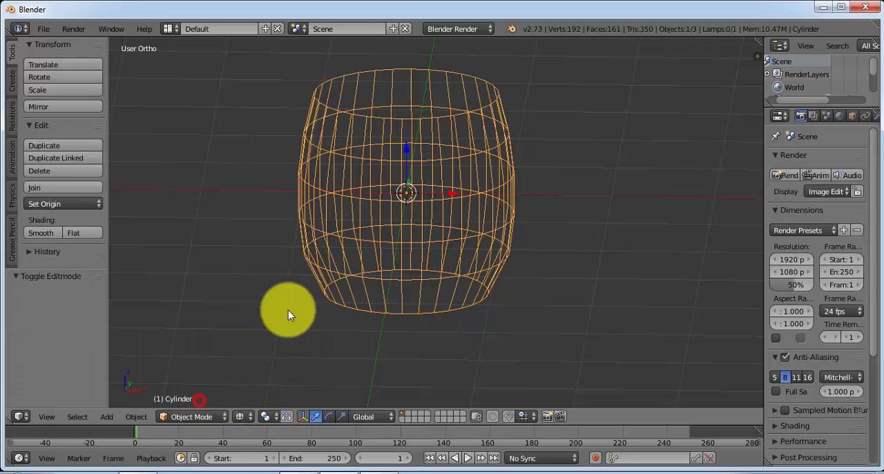
pyautogui.click(238, 416)
pyautogui.click(268, 377)
pyautogui.moveTo(463, 181)
pyautogui.mouseDown(button='middle')
pyautogui.moveTo(395, 250)
pyautogui.moveTo(438, 277)
pyautogui.moveTo(466, 172)
pyautogui.moveTo(517, 164)
pyautogui.moveTo(517, 172)
pyautogui.mouseUp(button='middle')
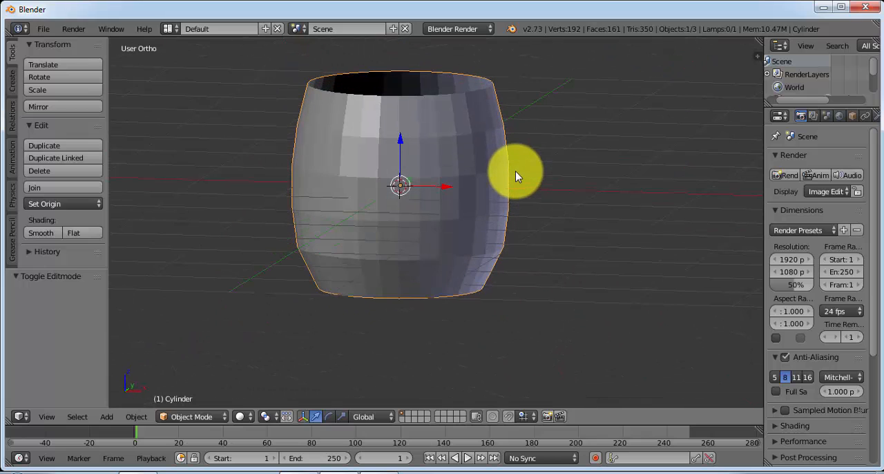
# Return to the front view and place the 3D cursor on the X axis in the empty space to the cup's right
pyautogui.click(47, 416)
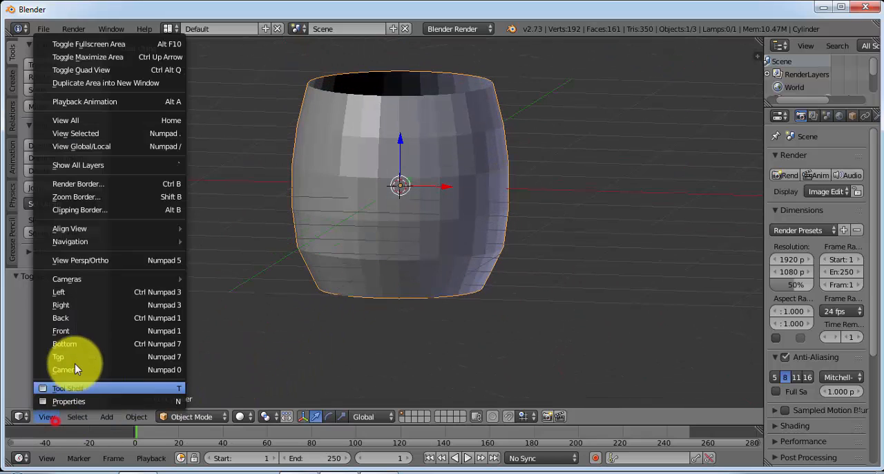
pyautogui.click(99, 324)
pyautogui.scroll(-1, 456, 199)
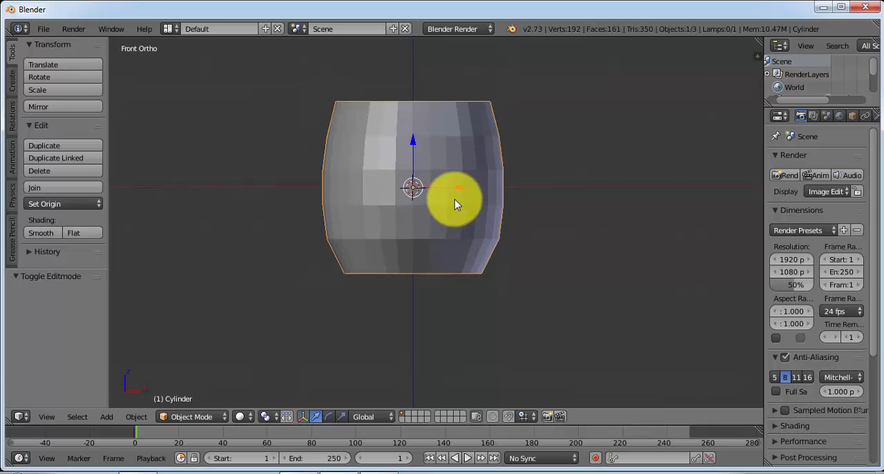
pyautogui.keyDown('shift'); pyautogui.moveTo(465, 178); pyautogui.dragTo(277, 214, button='middle'); pyautogui.keyUp('shift')
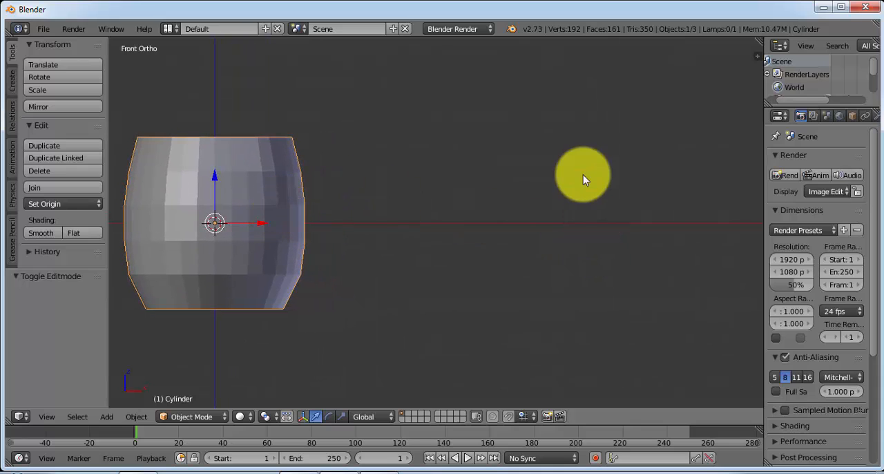
pyautogui.click(548, 222)
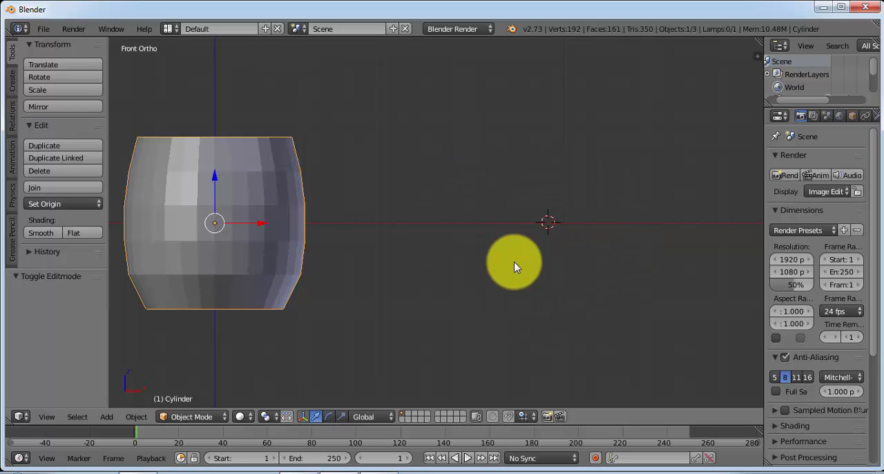
# Add a Path curve at the 3D cursor and enter Edit Mode for it
pyautogui.click(106, 416)
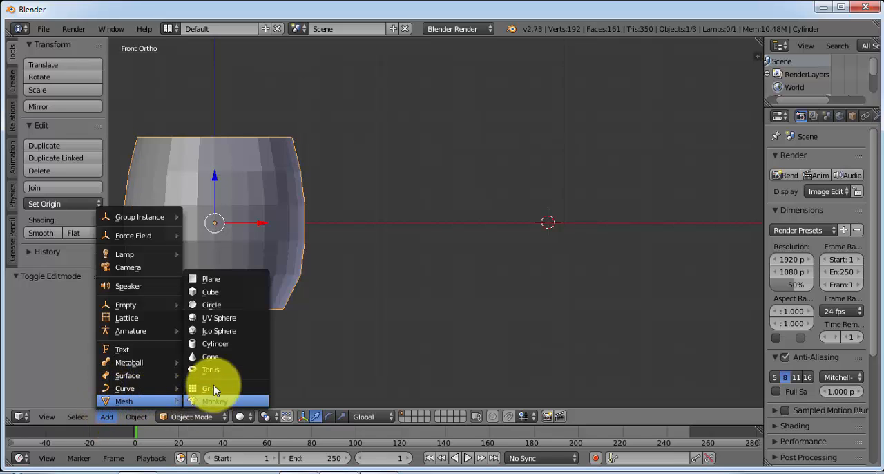
pyautogui.moveTo(128, 389)
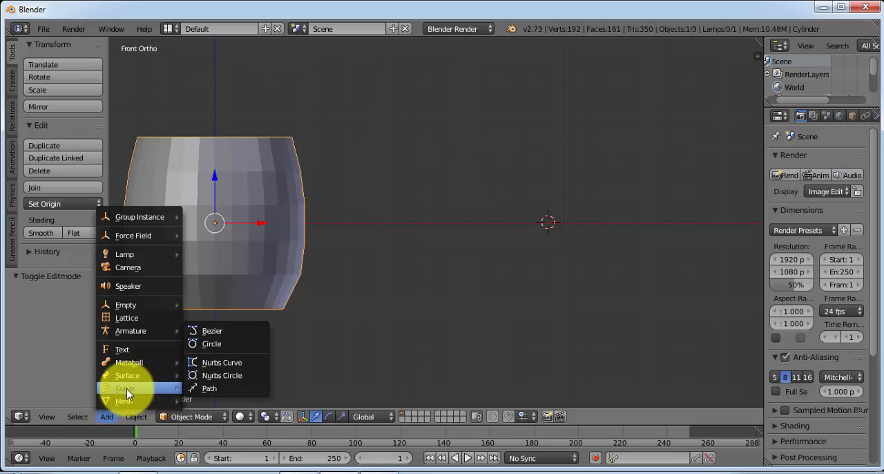
pyautogui.click(219, 388)
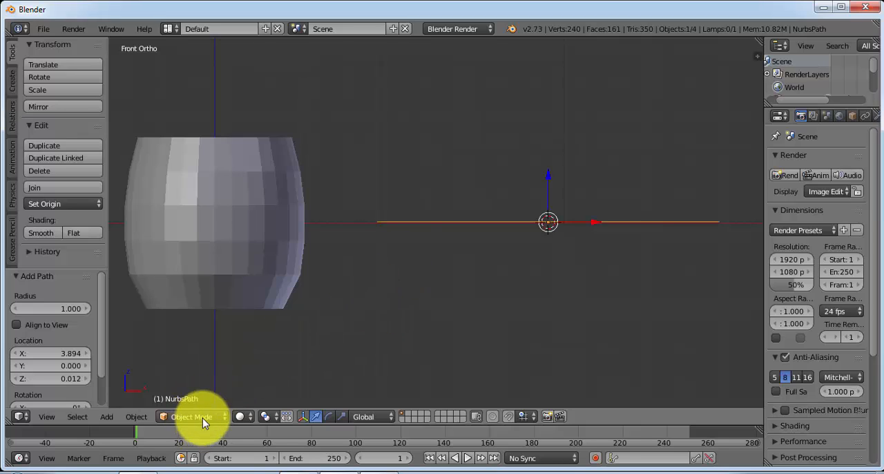
pyautogui.click(203, 418)
pyautogui.click(197, 391)
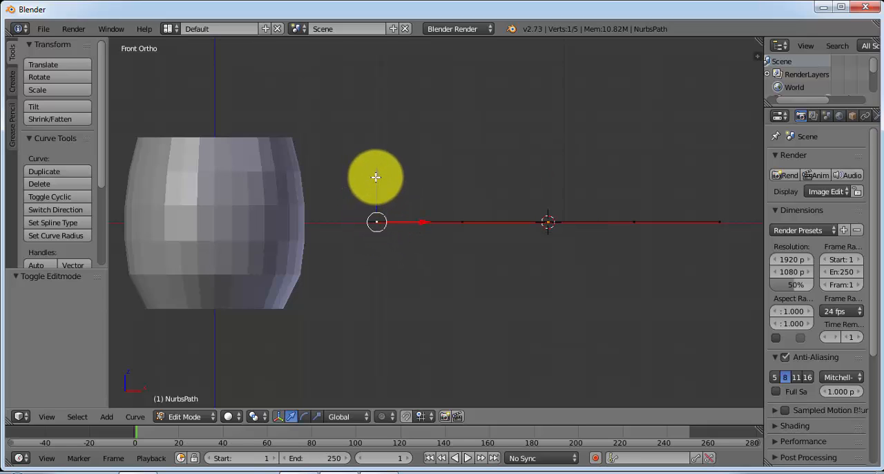
# Move the path's left end point up about 0.197 along Z and inward about 0.325 along X
pyautogui.moveTo(377, 177)
pyautogui.mouseDown()
pyautogui.moveTo(375, 148)
pyautogui.moveTo(375, 187)
pyautogui.moveTo(375, 152)
pyautogui.moveTo(375, 171)
pyautogui.mouseUp()
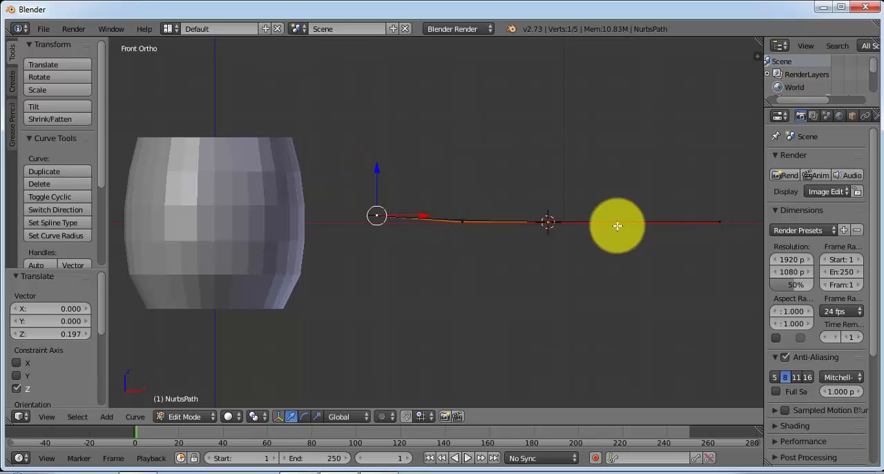
pyautogui.press('g')
pyautogui.press('x')
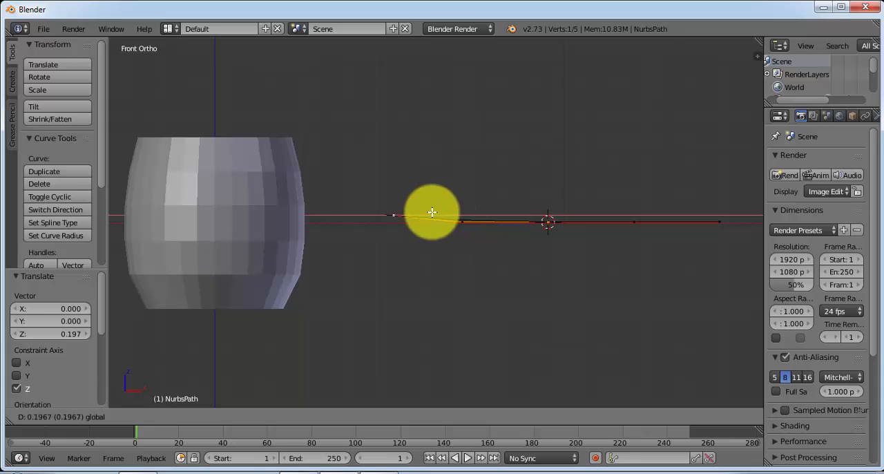
pyautogui.click(450, 210)
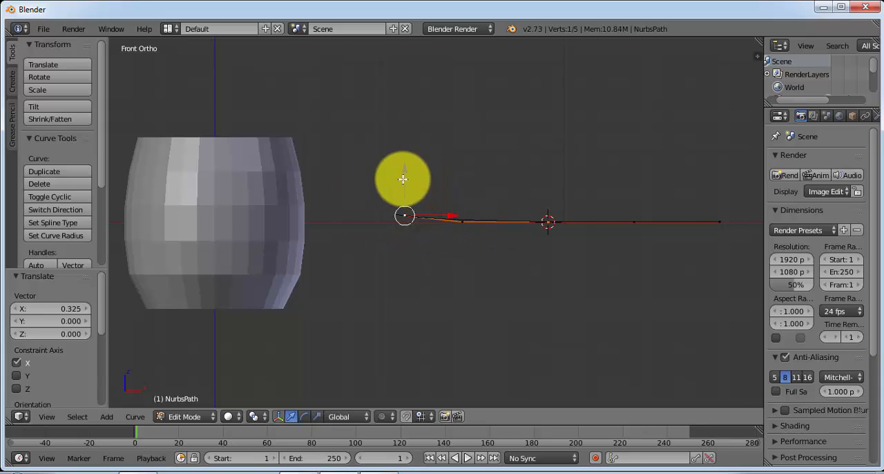
# Raise the path's cup-side end point about 0.439 along Z, shift it along X toward the cup, and lower it about 0.076
pyautogui.moveTo(405, 168)
pyautogui.mouseDown()
pyautogui.moveTo(411, 134)
pyautogui.moveTo(410, 153)
pyautogui.mouseUp()
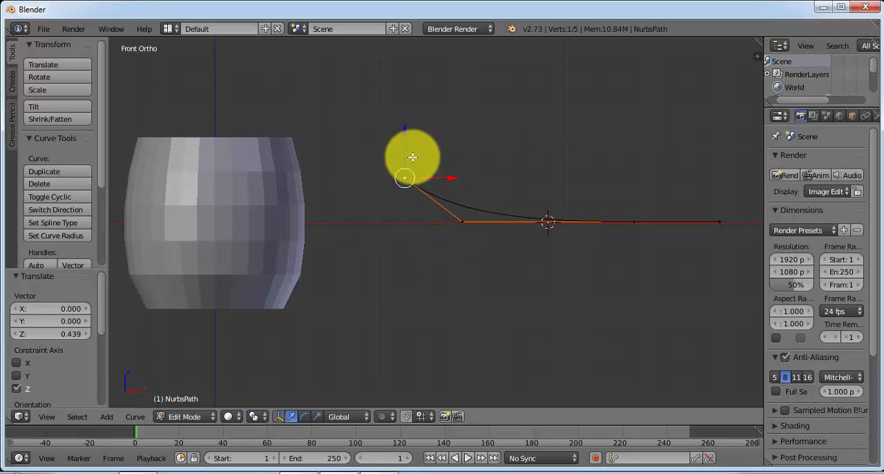
pyautogui.moveTo(449, 177); pyautogui.dragTo(381, 185)
pyautogui.moveTo(336, 134); pyautogui.dragTo(335, 140)
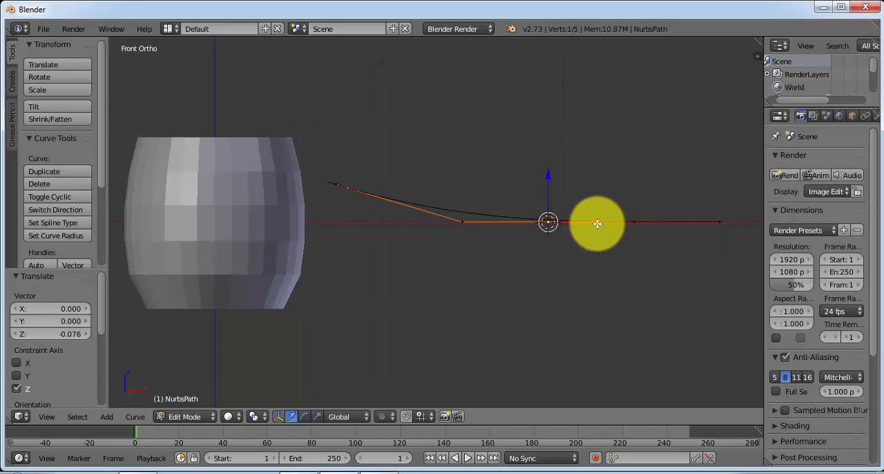
# Move the path's middle control point about 1.135 along X toward the cup
pyautogui.press('g')
pyautogui.press('x')
pyautogui.click(498, 227)
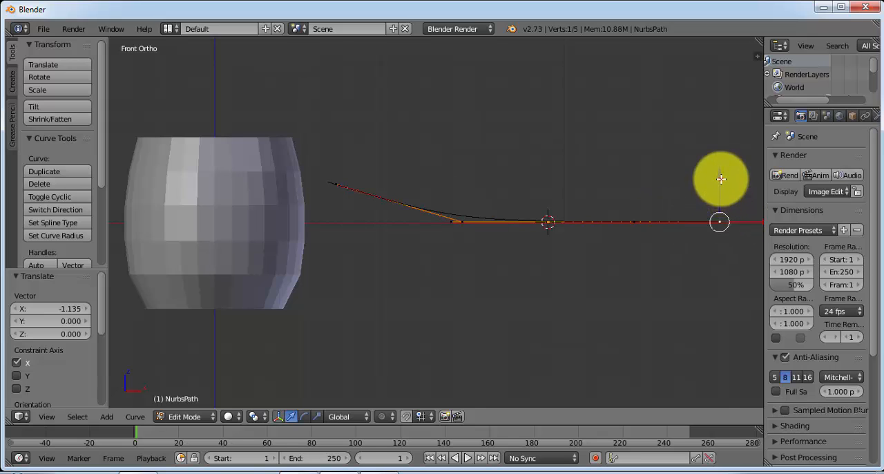
# Move the path's far end point down about 0.696, about 4.698 along X toward the cup, and back up about 0.227
pyautogui.moveTo(721, 178); pyautogui.dragTo(716, 239)
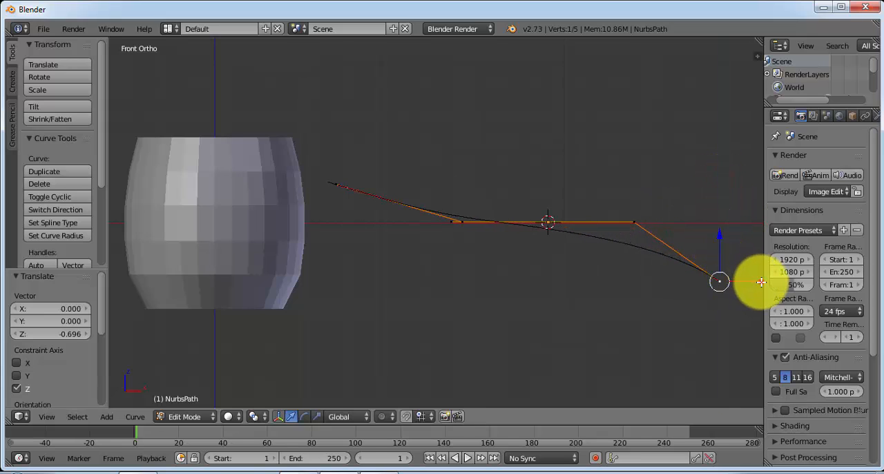
pyautogui.moveTo(760, 282); pyautogui.dragTo(358, 280)
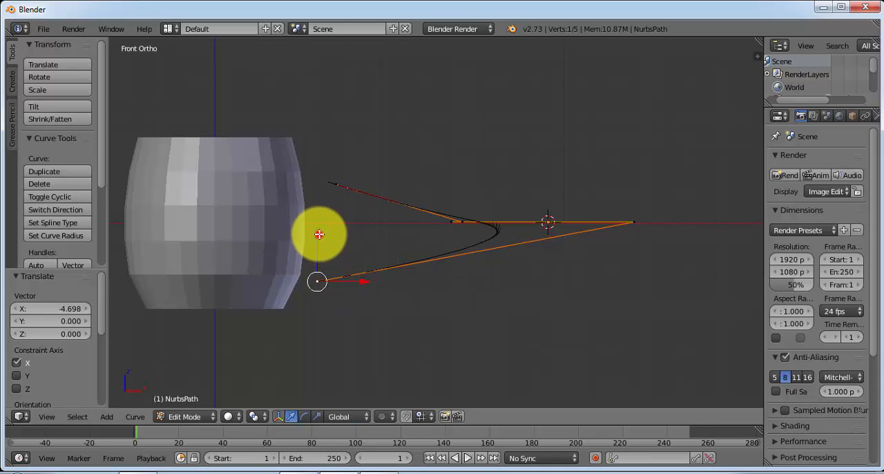
pyautogui.moveTo(319, 234); pyautogui.dragTo(320, 214)
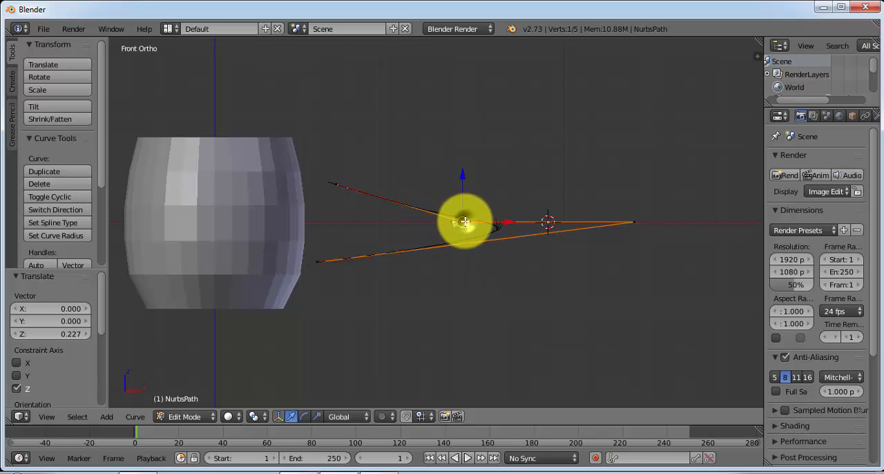
# Move the second control point from the upper end up about 0.371 along Z and about 0.409 along X toward the cup
pyautogui.moveTo(464, 174); pyautogui.dragTo(463, 142)
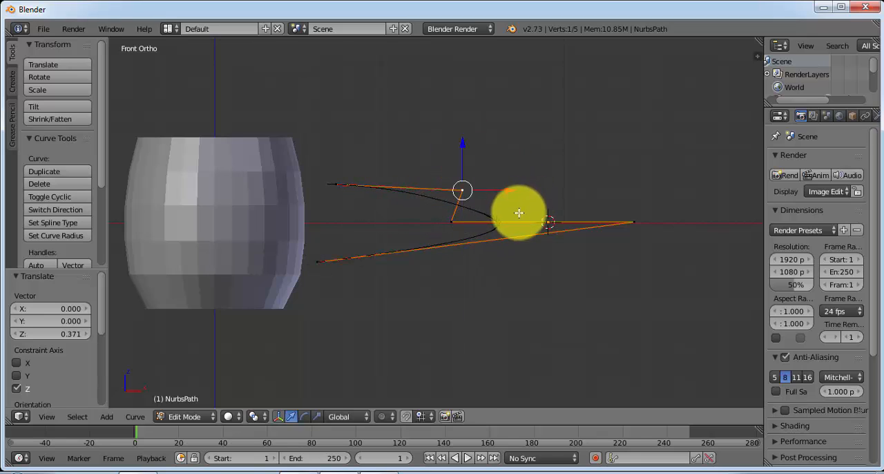
pyautogui.moveTo(505, 187); pyautogui.dragTo(470, 191)
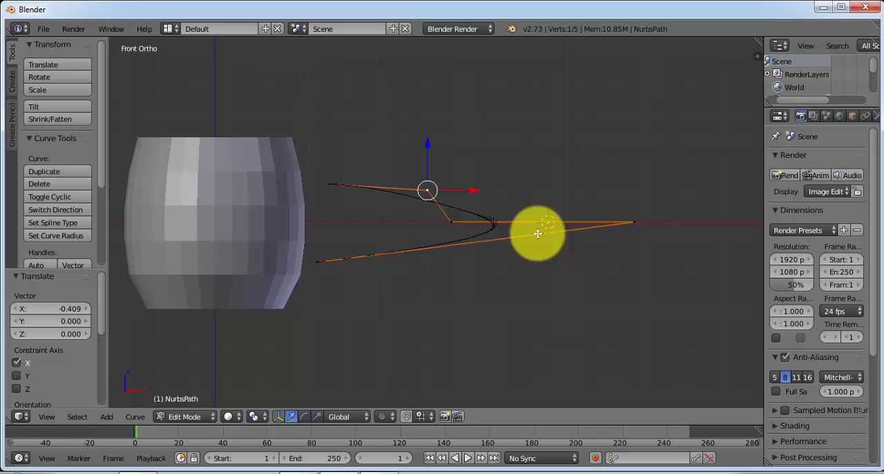
pyautogui.rightClick(449, 222)
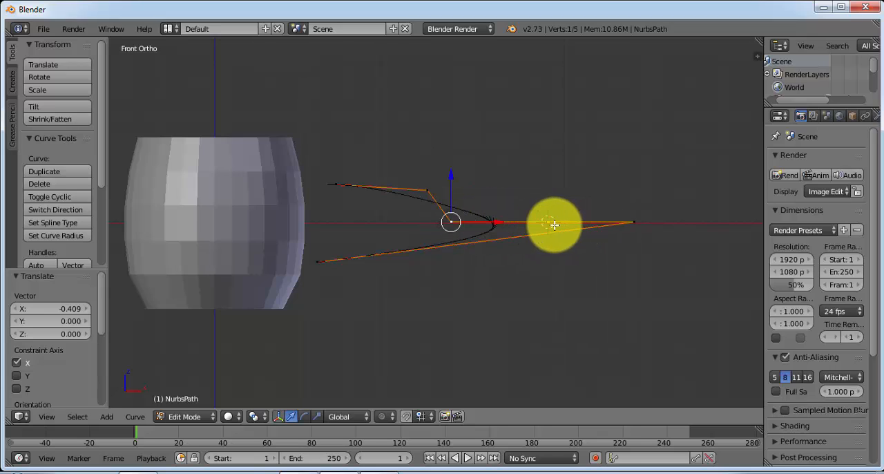
# Bring the outermost control point in toward the cup and down level with the lower end to form the handle's lower corner
pyautogui.rightClick(634, 222)
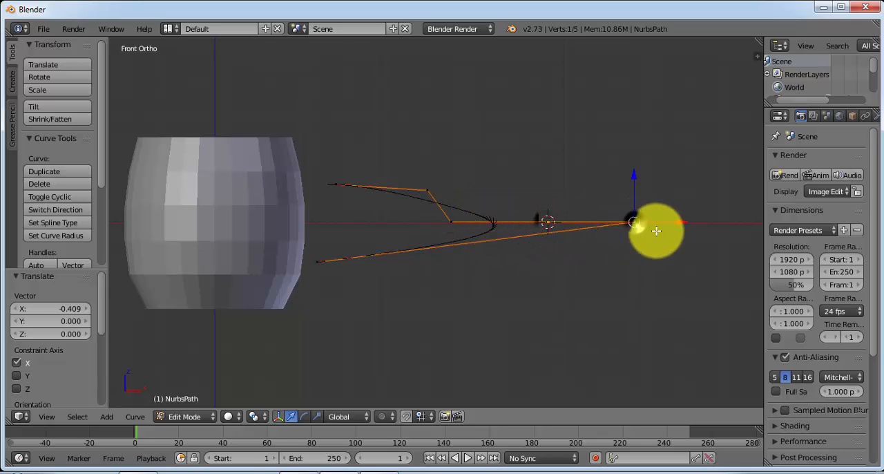
pyautogui.moveTo(680, 222); pyautogui.dragTo(488, 217)
pyautogui.moveTo(458, 178); pyautogui.dragTo(453, 223)
pyautogui.moveTo(503, 265); pyautogui.dragTo(449, 263)
pyautogui.moveTo(401, 220); pyautogui.dragTo(401, 215)
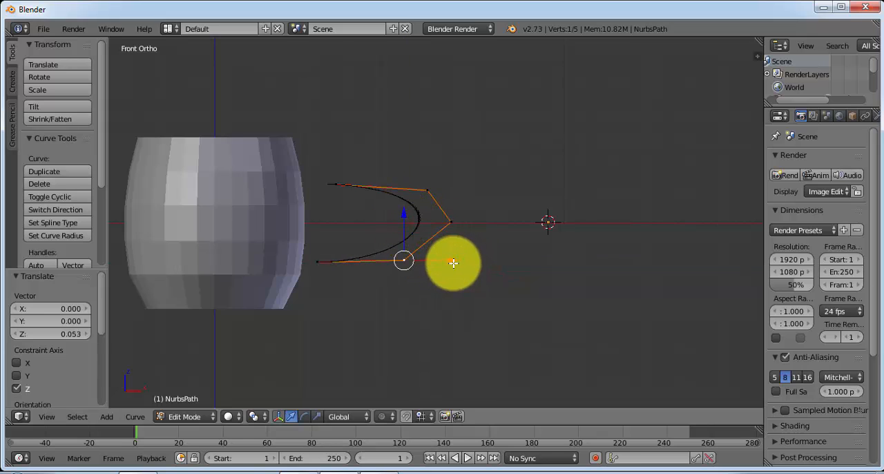
pyautogui.moveTo(452, 260); pyautogui.dragTo(440, 258)
# Move the middle control point about 0.363 along X toward the cup and pull the upper corner point inward above the lower corner
pyautogui.rightClick(448, 223)
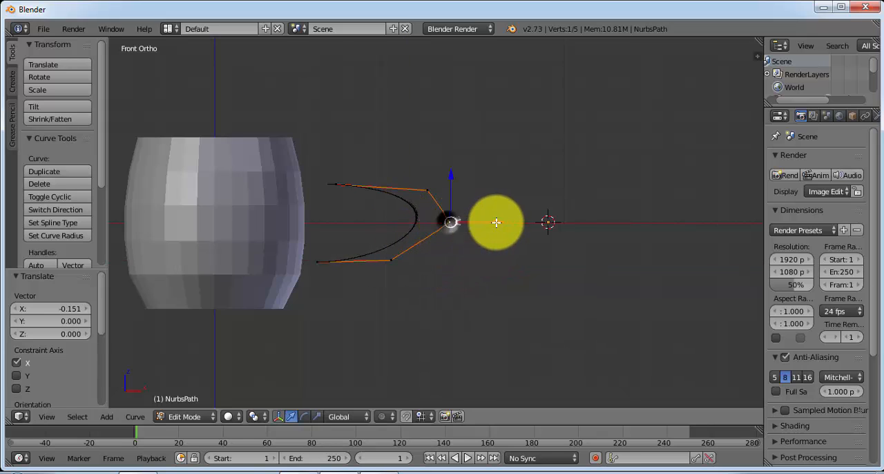
pyautogui.moveTo(491, 219); pyautogui.dragTo(461, 222)
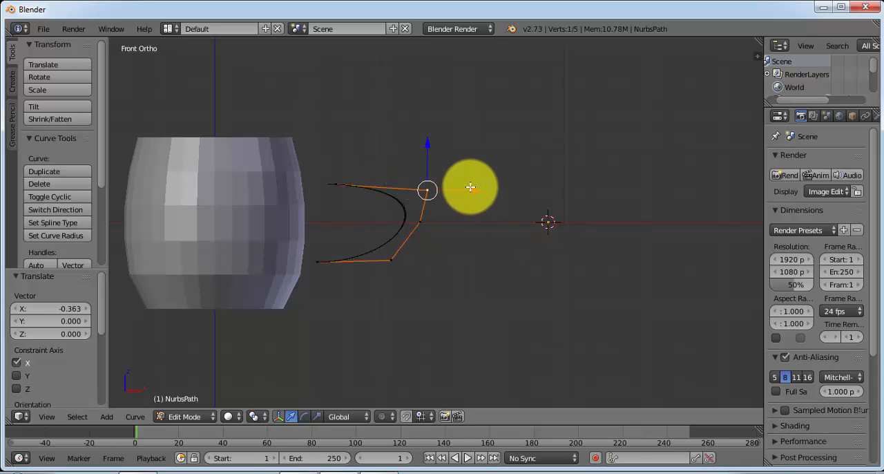
pyautogui.moveTo(469, 190); pyautogui.dragTo(385, 184)
# Raise the handle curve's upper end point slightly along Z and move it about 0.030 along X toward the cup
pyautogui.rightClick(336, 183)
pyautogui.moveTo(334, 141); pyautogui.dragTo(333, 135)
pyautogui.moveTo(381, 180); pyautogui.dragTo(379, 179)
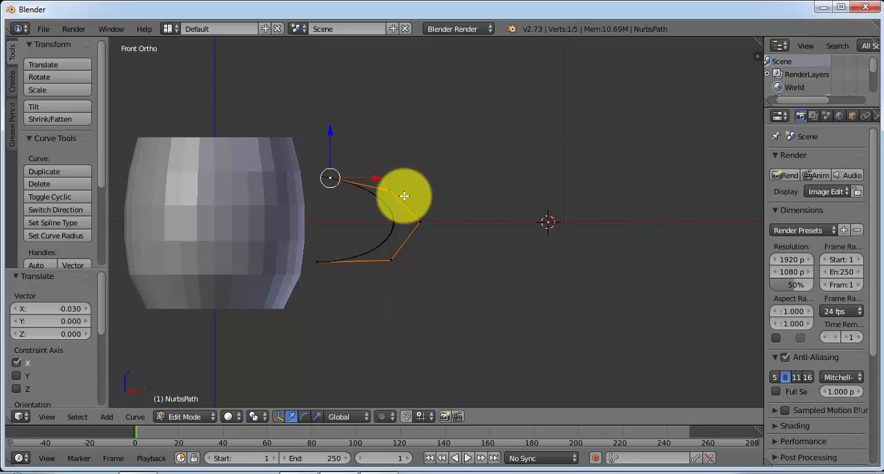
# Raise the upper corner control point about 0.310 and lower the lower corner control point about 0.182 along Z
pyautogui.rightClick(391, 192)
pyautogui.moveTo(391, 147); pyautogui.dragTo(393, 122)
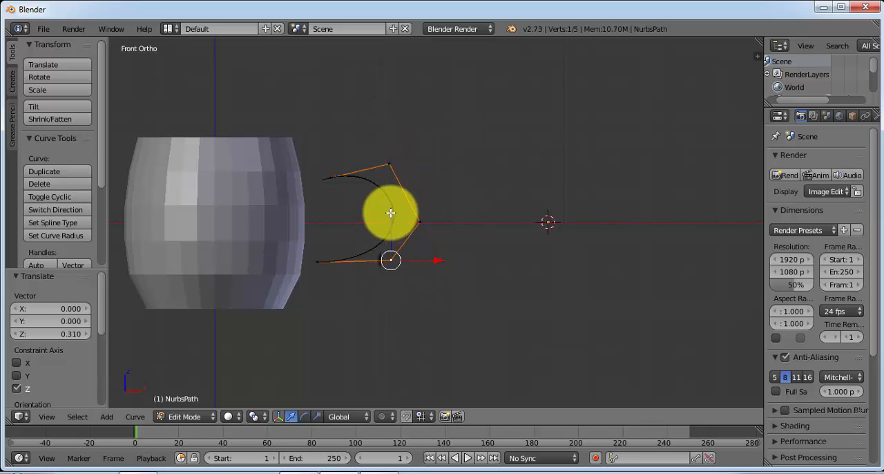
pyautogui.moveTo(391, 212); pyautogui.dragTo(391, 219)
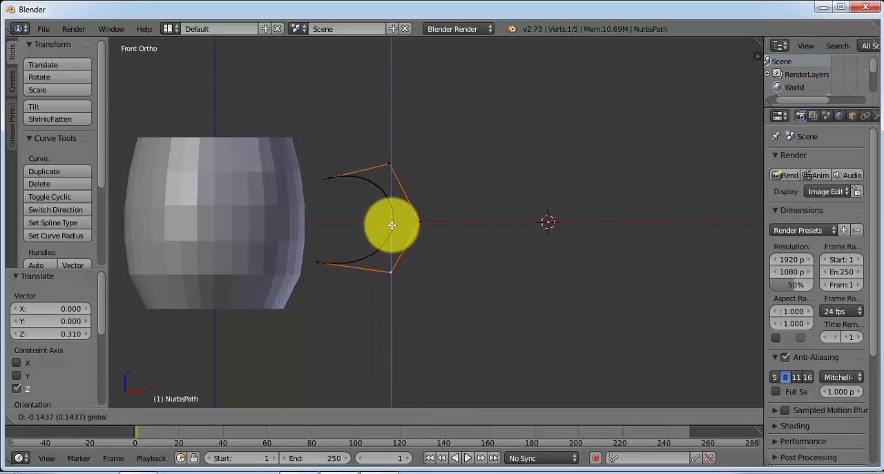
pyautogui.moveTo(392, 228); pyautogui.dragTo(392, 229)
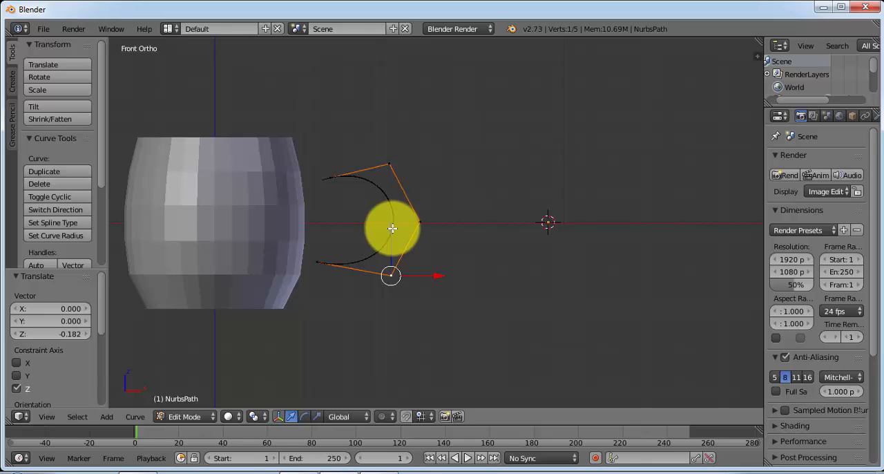
# Shift the middle control point about 0.023 and the lower end point about 0.030 along X away from the cup
pyautogui.rightClick(431, 224)
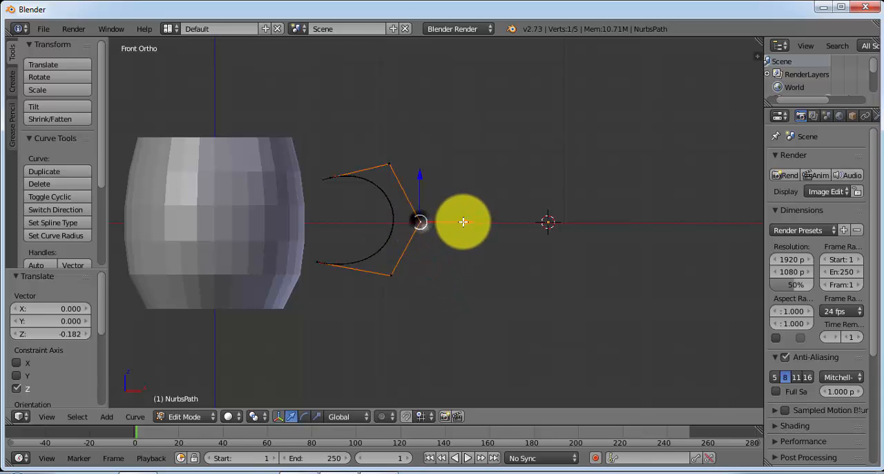
pyautogui.moveTo(466, 221); pyautogui.dragTo(467, 222)
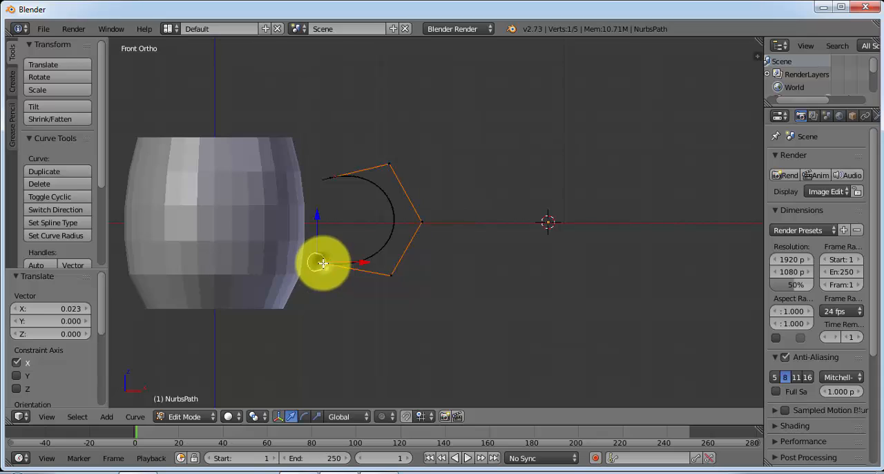
pyautogui.moveTo(363, 262); pyautogui.dragTo(364, 263)
# Move the upper end point about 0.091 toward the cup and 0.030 down, and the lower end point about 0.015 toward the cup
pyautogui.rightClick(325, 179)
pyautogui.click(370, 179)
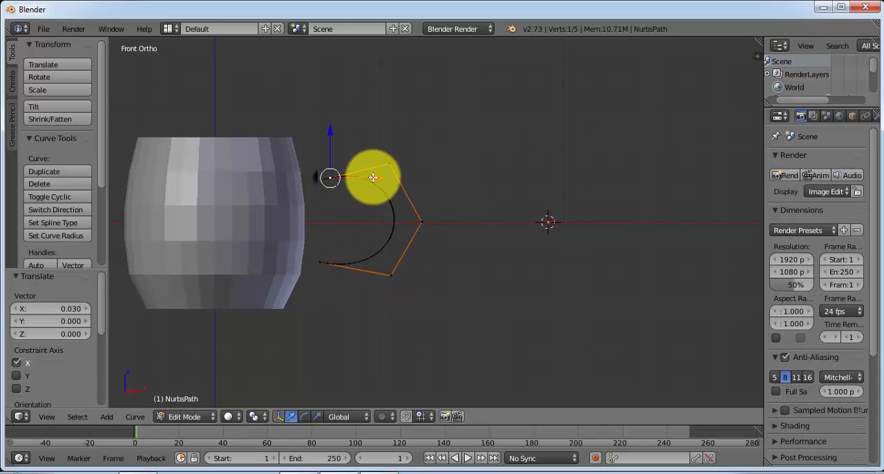
pyautogui.moveTo(373, 177); pyautogui.dragTo(366, 178)
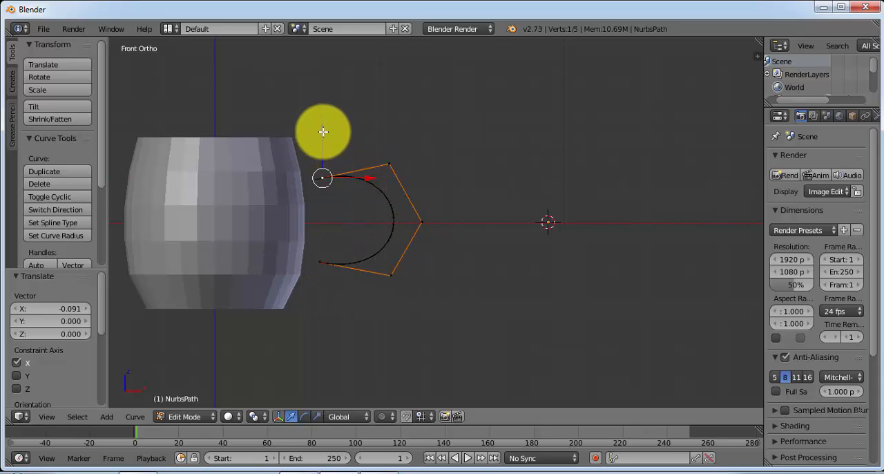
pyautogui.moveTo(323, 131); pyautogui.dragTo(323, 135)
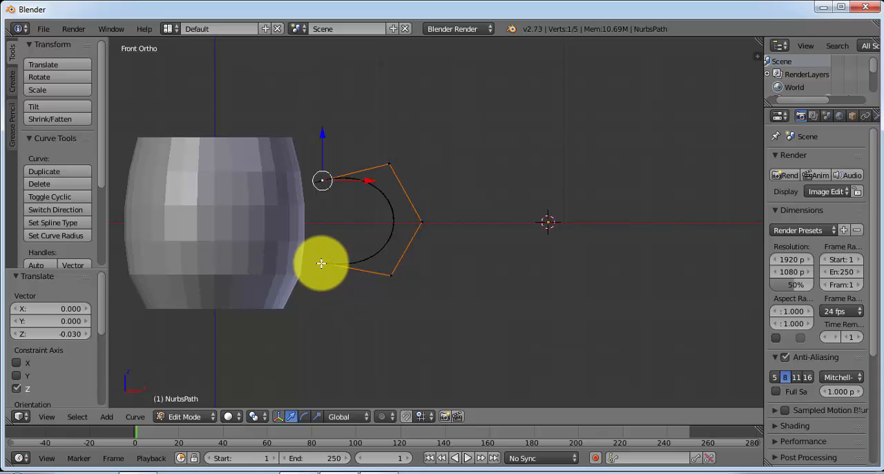
pyautogui.rightClick(321, 261)
pyautogui.moveTo(361, 263); pyautogui.dragTo(363, 263)
# Raise the upper corner control point about 0.023 and lower the lower corner control point about 0.008 along Z
pyautogui.rightClick(421, 221)
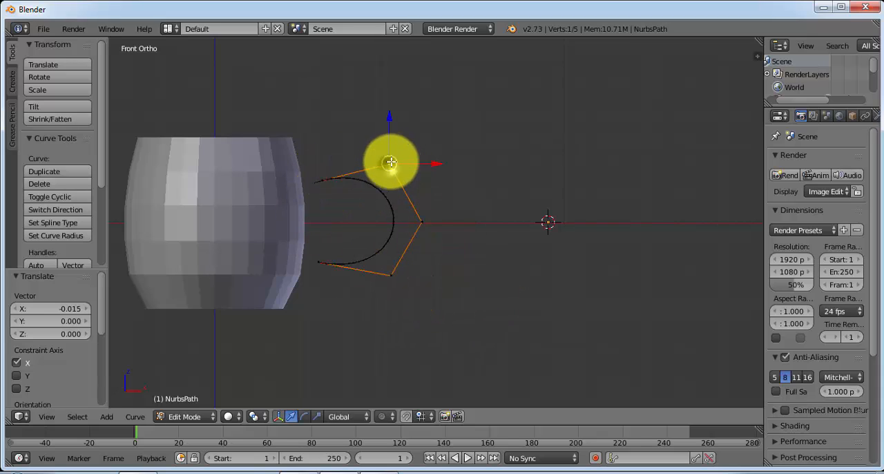
pyautogui.moveTo(390, 120); pyautogui.dragTo(386, 129)
pyautogui.rightClick(391, 274)
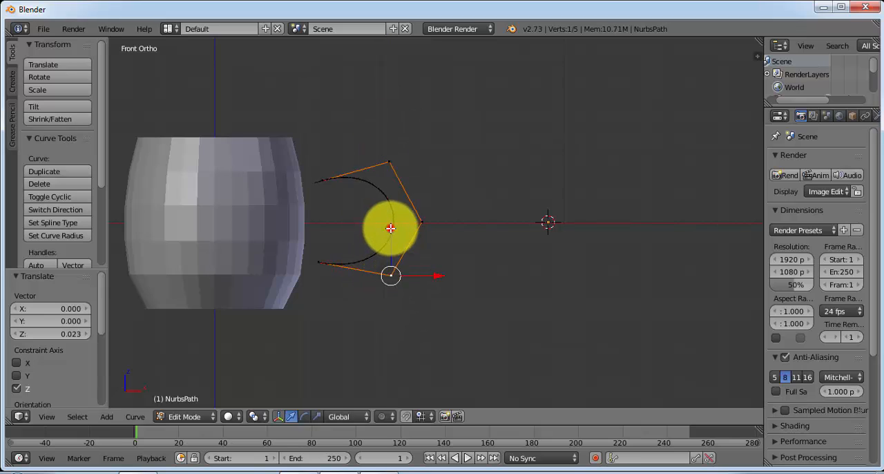
pyautogui.moveTo(391, 227); pyautogui.dragTo(389, 224)
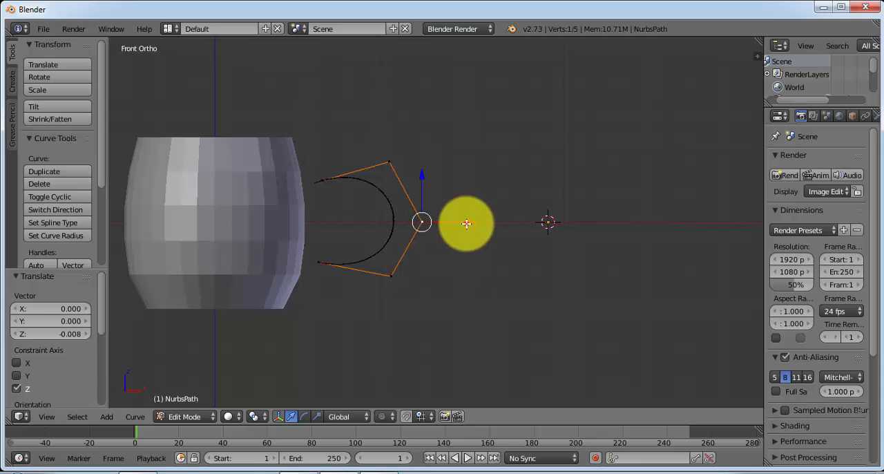
# Narrow the handle by moving the middle point about 0.325, upper corner about 0.182 and lower corner about 0.197 along X toward the cup
pyautogui.moveTo(468, 222); pyautogui.dragTo(439, 223)
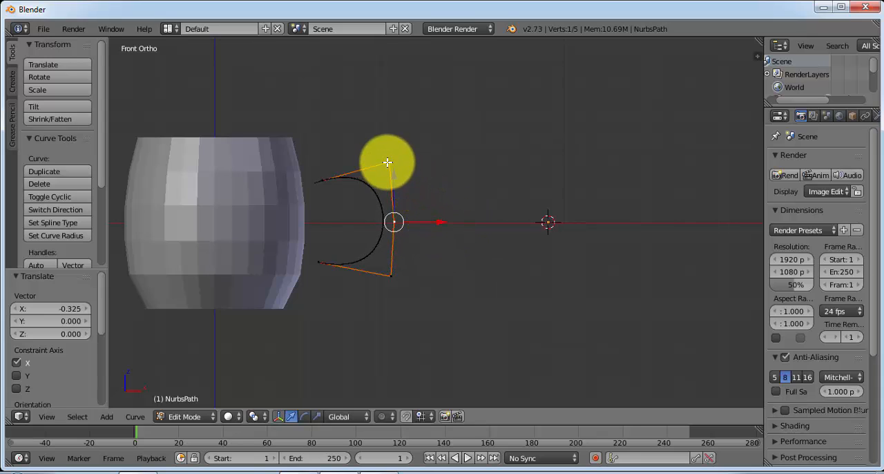
pyautogui.rightClick(384, 163)
pyautogui.moveTo(433, 163); pyautogui.dragTo(413, 162)
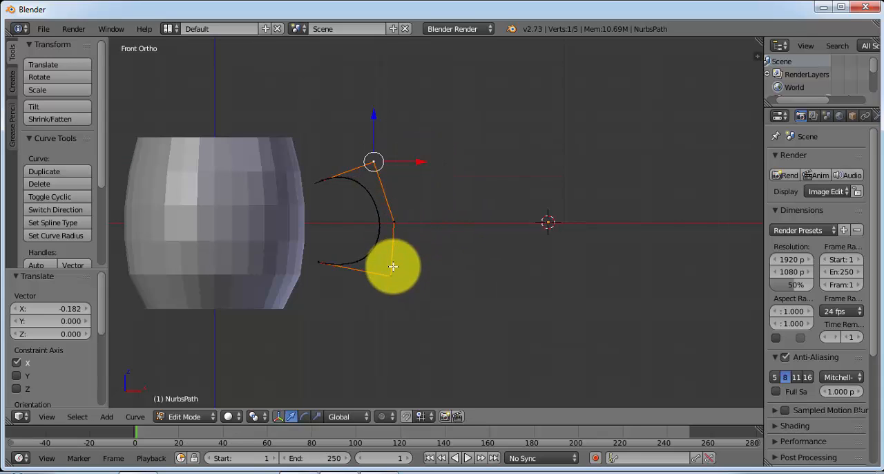
pyautogui.rightClick(390, 275)
pyautogui.moveTo(431, 275); pyautogui.dragTo(423, 275)
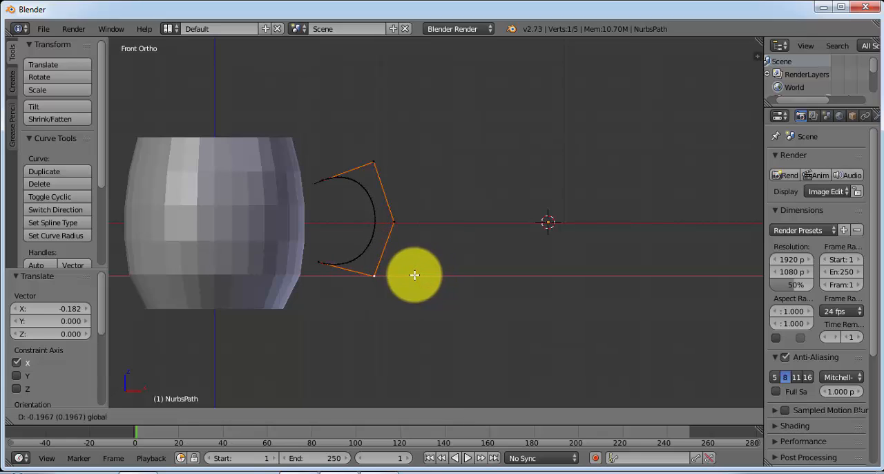
pyautogui.moveTo(414, 275); pyautogui.dragTo(415, 275)
# Move the lower end point up about 0.023 and inward about 0.023, and the upper end point about 0.04 along X toward the cup
pyautogui.rightClick(321, 180)
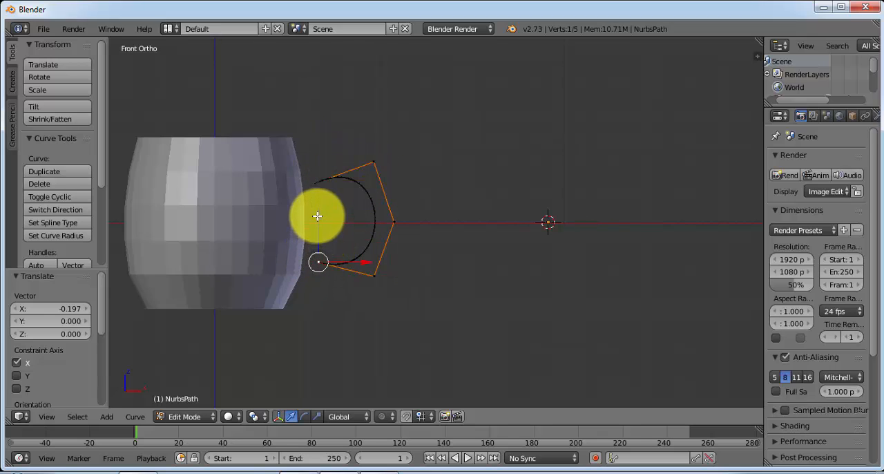
pyautogui.moveTo(317, 215); pyautogui.dragTo(317, 205)
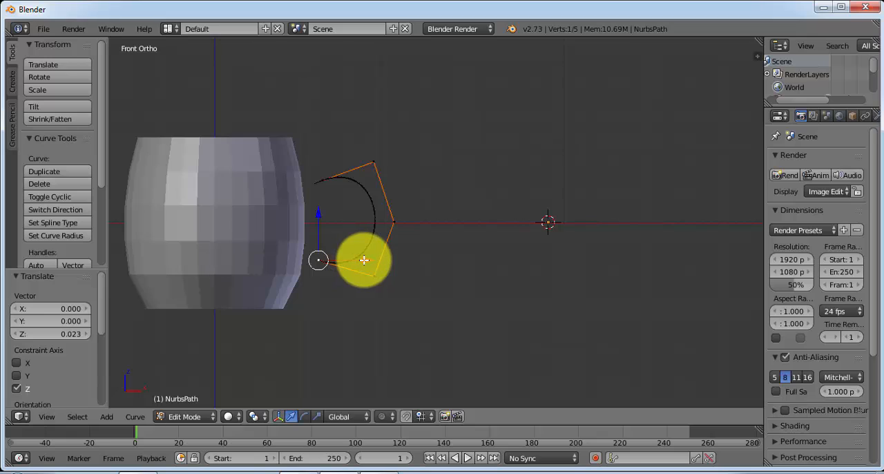
pyautogui.moveTo(364, 260); pyautogui.dragTo(359, 257)
pyautogui.scroll(2, 359, 256)
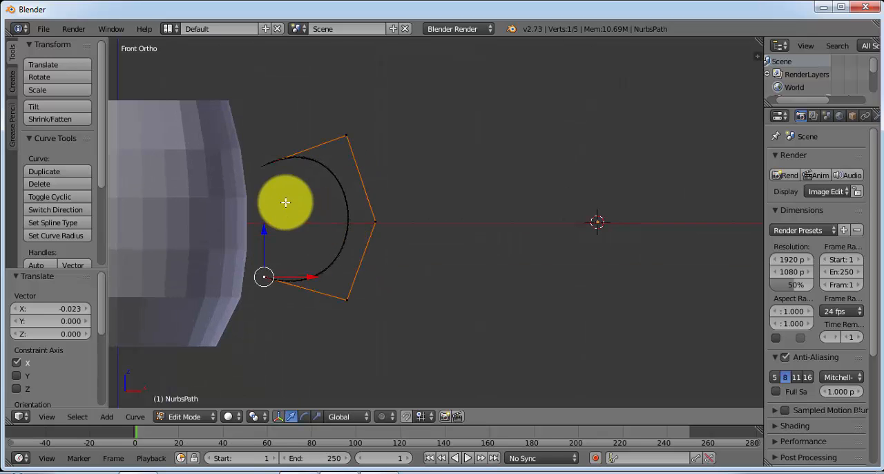
pyautogui.rightClick(270, 162)
pyautogui.moveTo(316, 161); pyautogui.dragTo(316, 162)
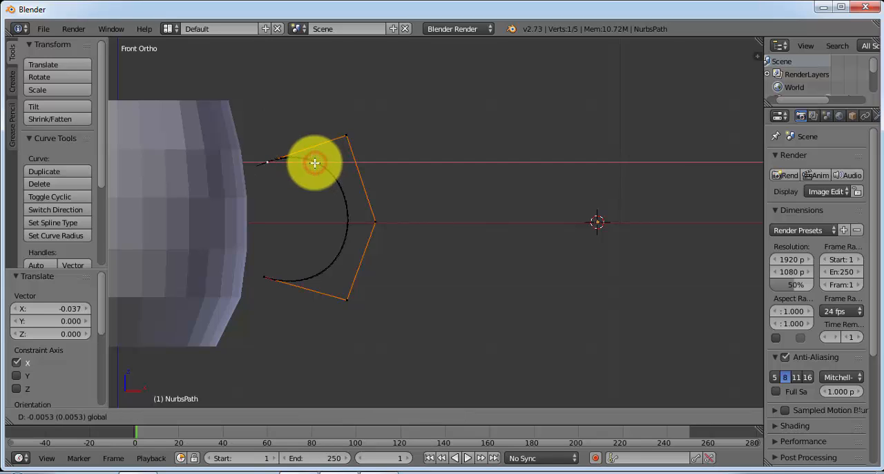
# Switch the handle curve to Object Mode and place the 3D cursor in the empty space near the curve's origin
pyautogui.rightClick(376, 221)
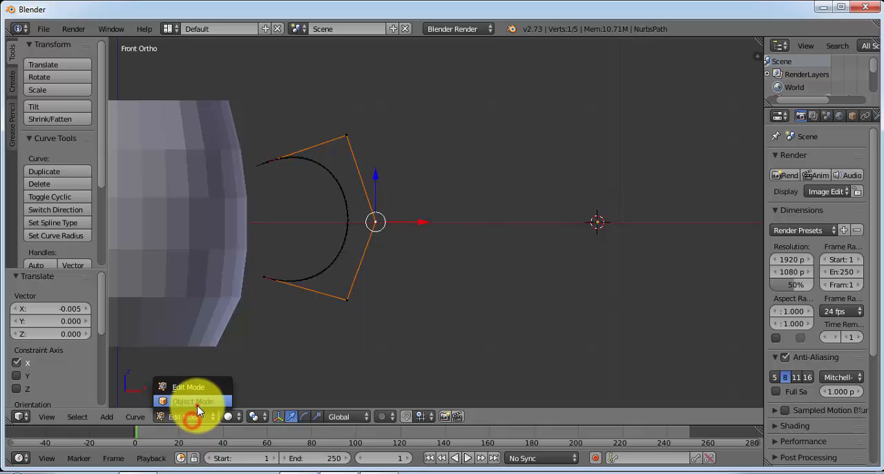
pyautogui.click(196, 402)
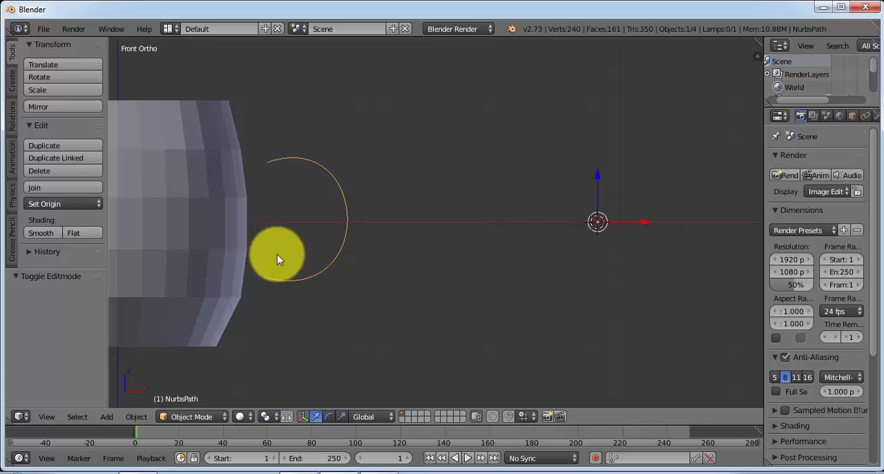
pyautogui.click(566, 215)
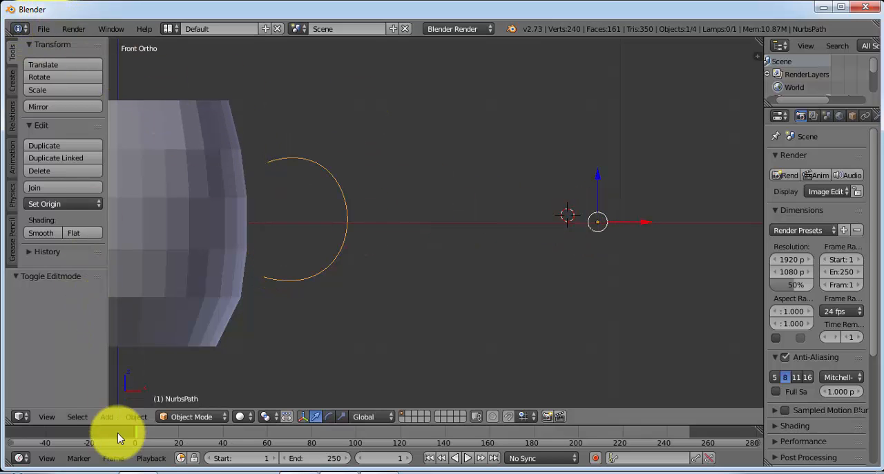
# Add a Bezier circle at the 3D cursor and scale it uniformly to 0.2
pyautogui.click(107, 417)
pyautogui.moveTo(138, 401)
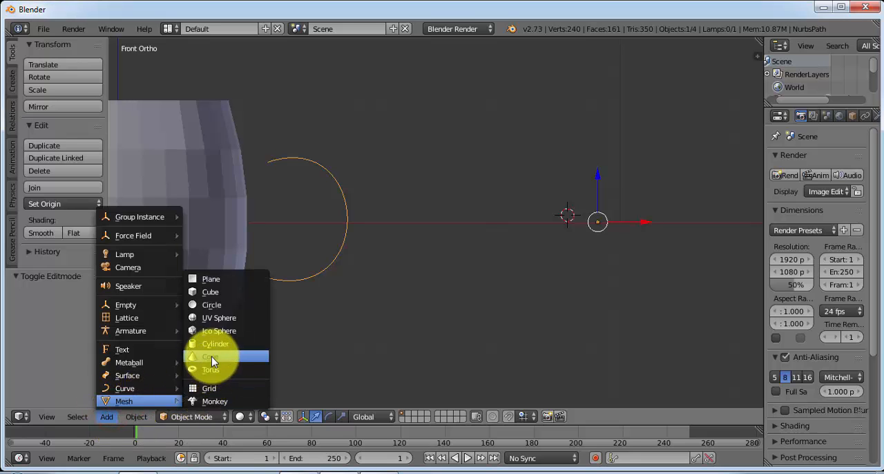
pyautogui.moveTo(125, 389)
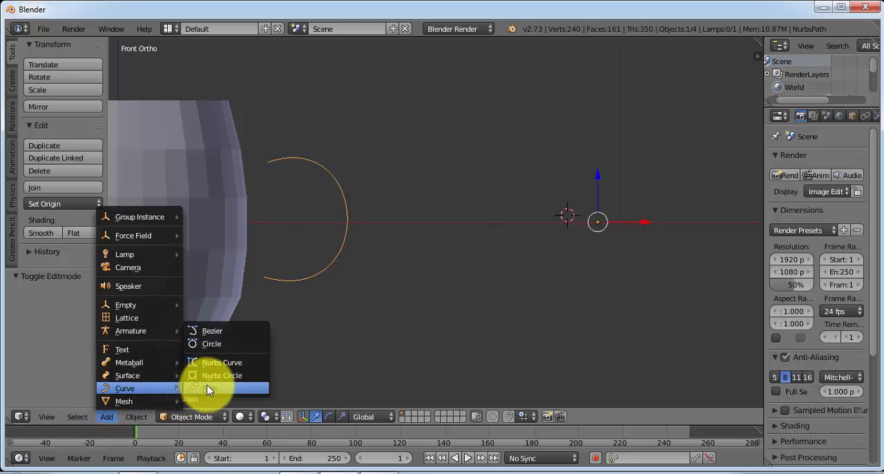
pyautogui.click(215, 345)
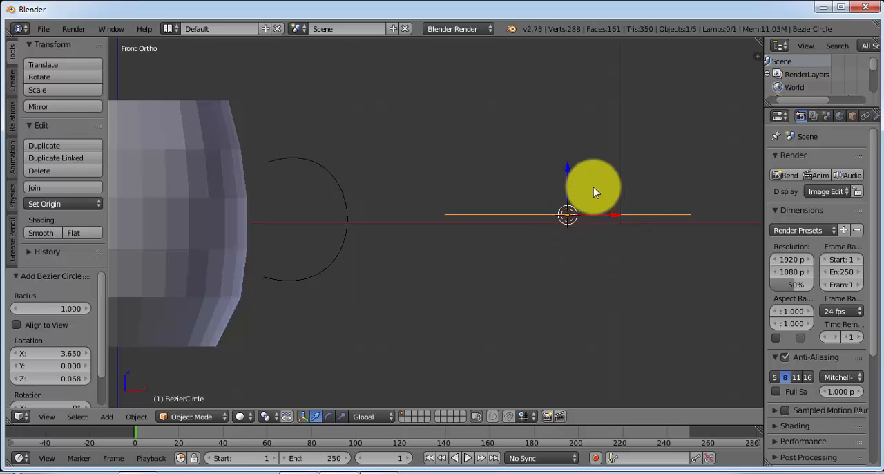
pyautogui.moveTo(593, 187); pyautogui.dragTo(582, 214, button='middle')
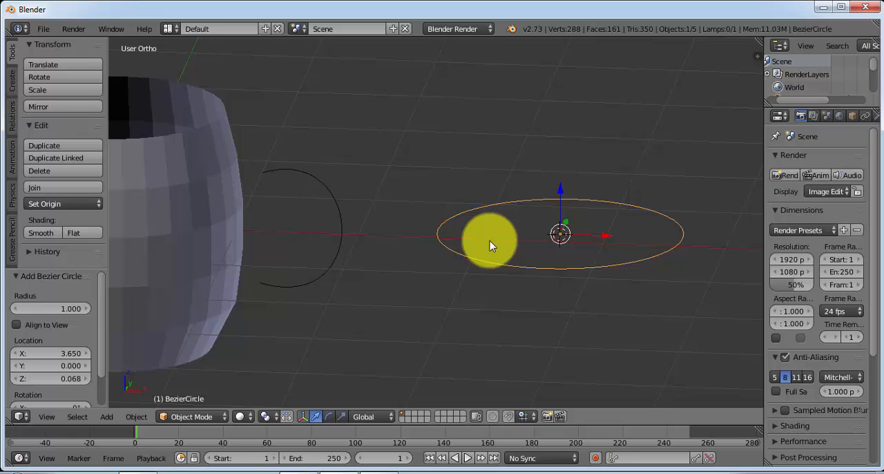
pyautogui.press('s')
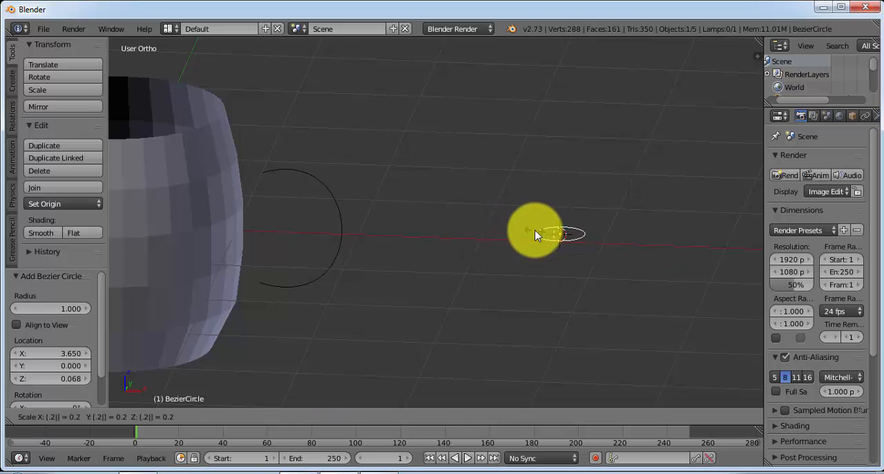
pyautogui.press('Return')
# Select the small Bezier circle, widen the properties area and locate the circle's entry in the Outliner
pyautogui.moveTo(464, 247); pyautogui.dragTo(545, 256, button='middle')
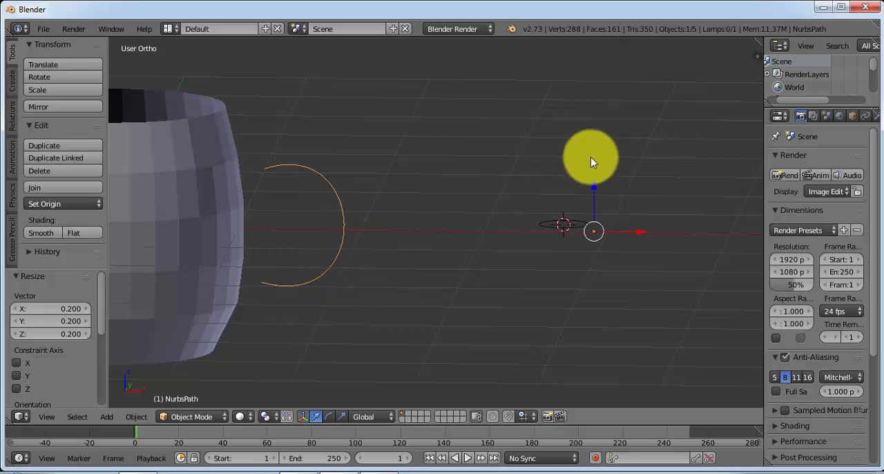
pyautogui.rightClick(575, 225)
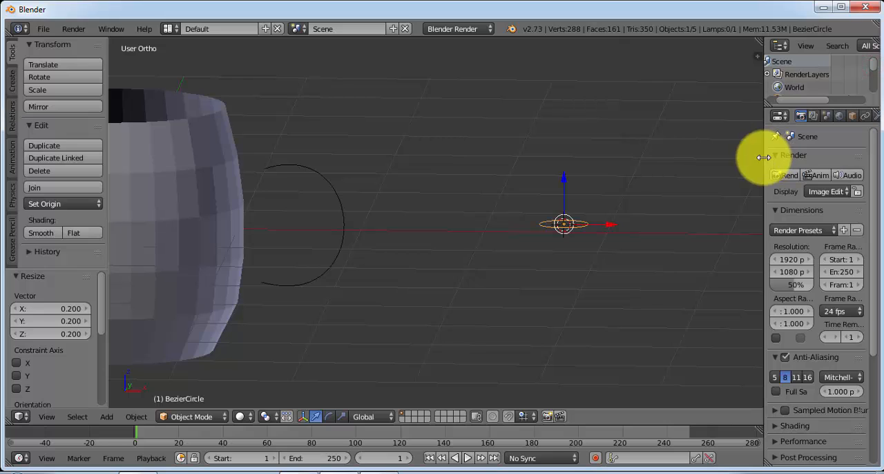
pyautogui.moveTo(763, 157); pyautogui.dragTo(729, 156)
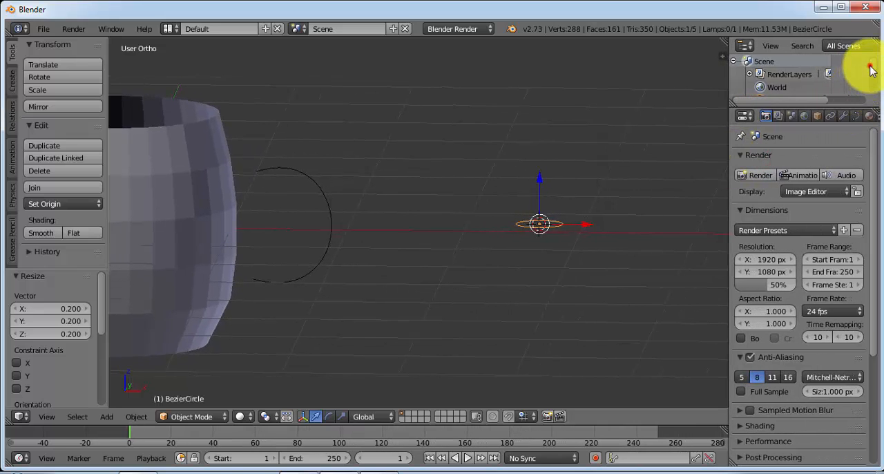
pyautogui.scroll(-3, 867, 66)
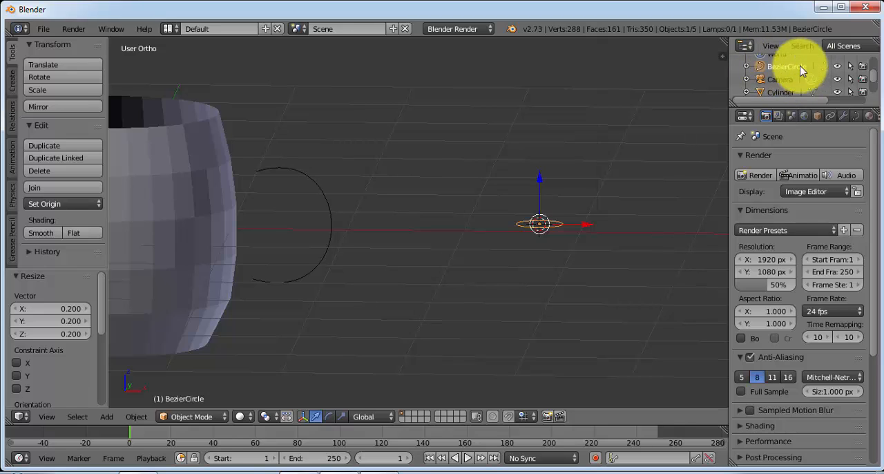
# Give the handle path a round thickness by assigning BezierCircle as its bevel object
pyautogui.rightClick(330, 229)
pyautogui.moveTo(322, 280); pyautogui.dragTo(339, 264, button='middle')
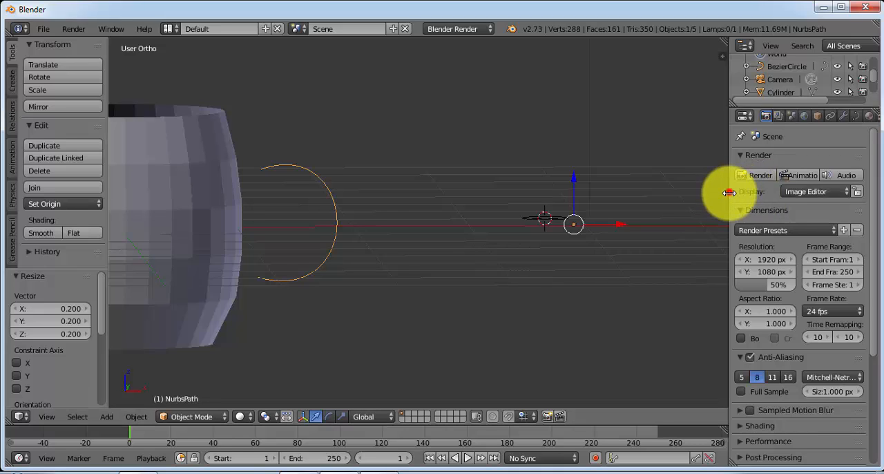
pyautogui.moveTo(729, 192); pyautogui.dragTo(724, 188)
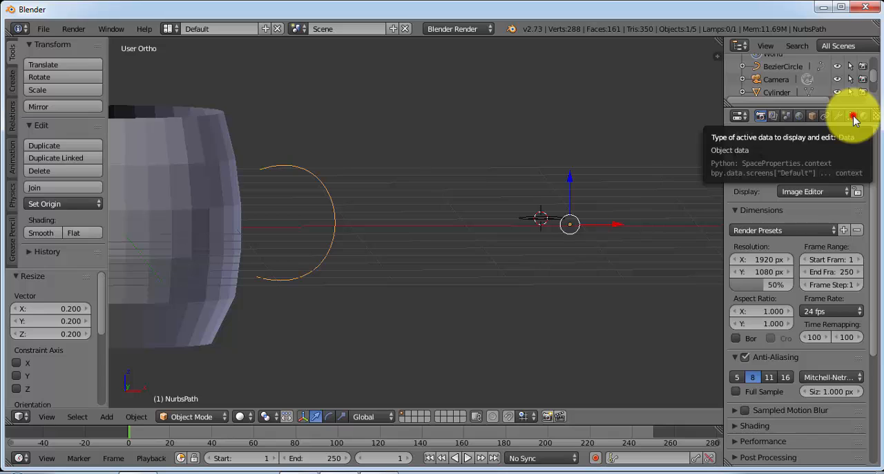
pyautogui.click(853, 118)
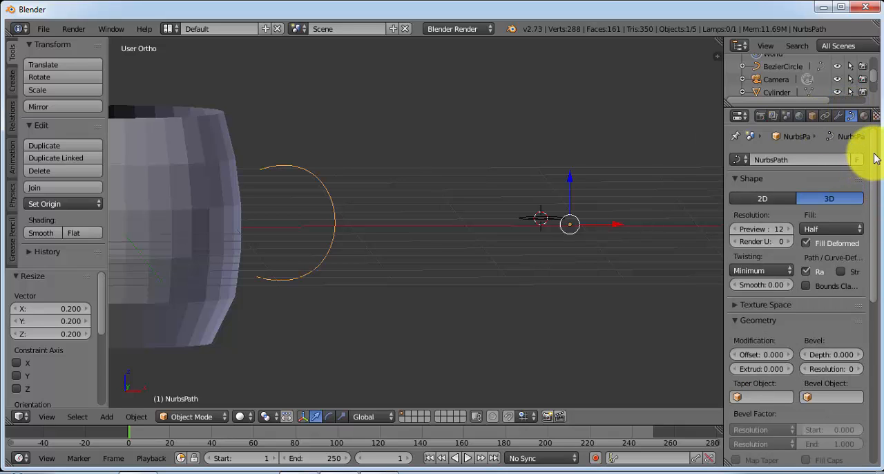
pyautogui.moveTo(874, 159); pyautogui.dragTo(875, 218)
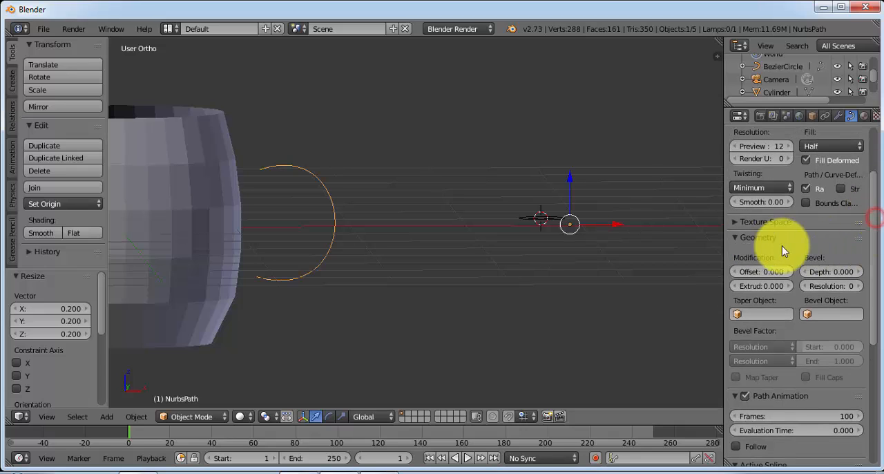
pyautogui.click(823, 314)
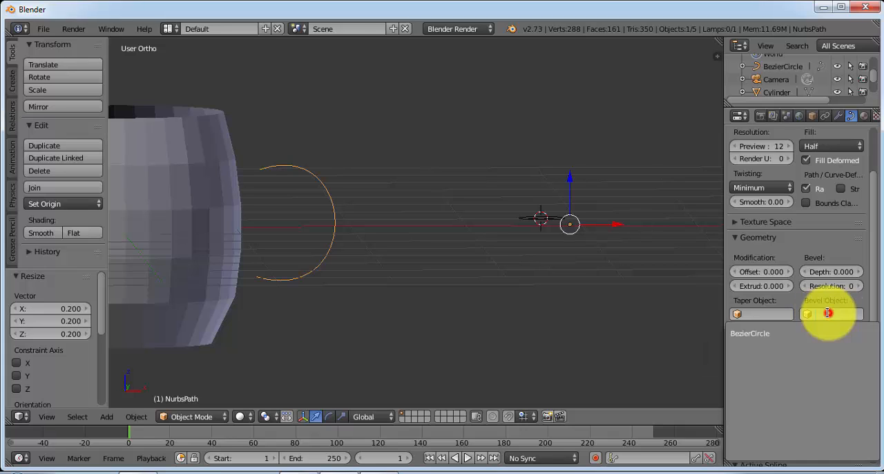
pyautogui.click(765, 335)
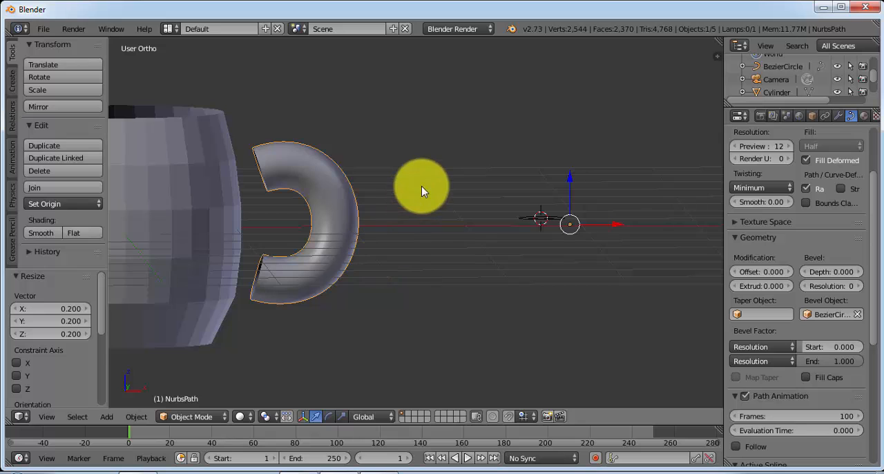
# Reduce the Bezier circle's preview resolution U to 1 to give the handle a coarse, angular profile
pyautogui.moveTo(421, 187); pyautogui.dragTo(400, 197, button='middle')
pyautogui.moveTo(348, 253); pyautogui.dragTo(350, 200, button='middle')
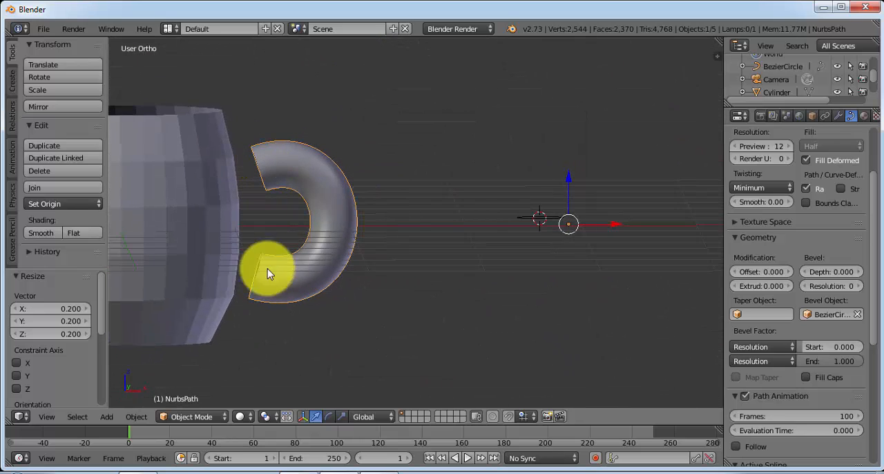
pyautogui.moveTo(267, 269); pyautogui.dragTo(375, 205, button='middle')
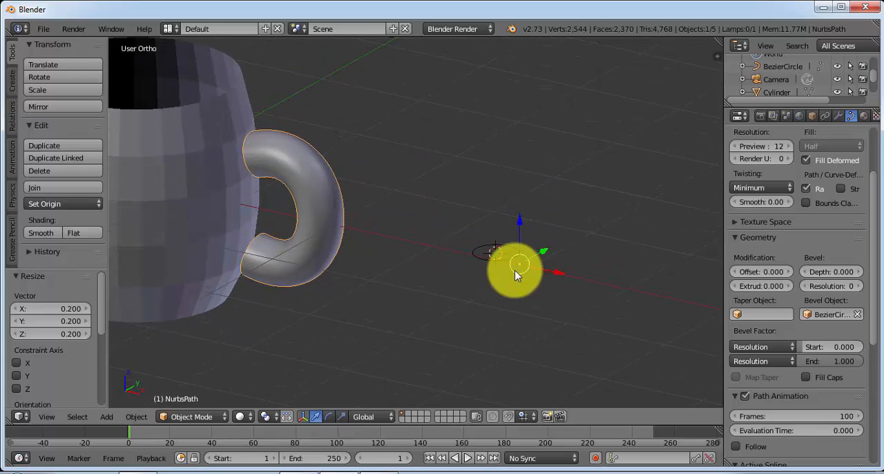
pyautogui.moveTo(509, 270); pyautogui.dragTo(541, 214, button='middle')
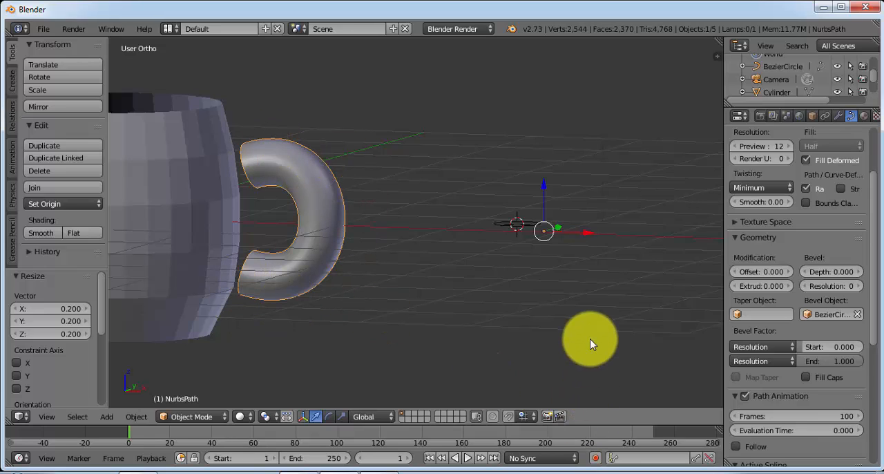
pyautogui.rightClick(520, 224)
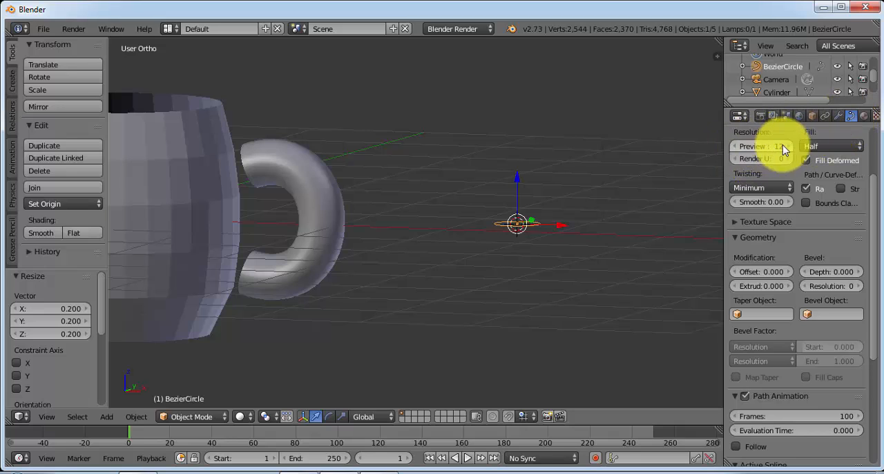
pyautogui.moveTo(869, 186); pyautogui.dragTo(877, 152)
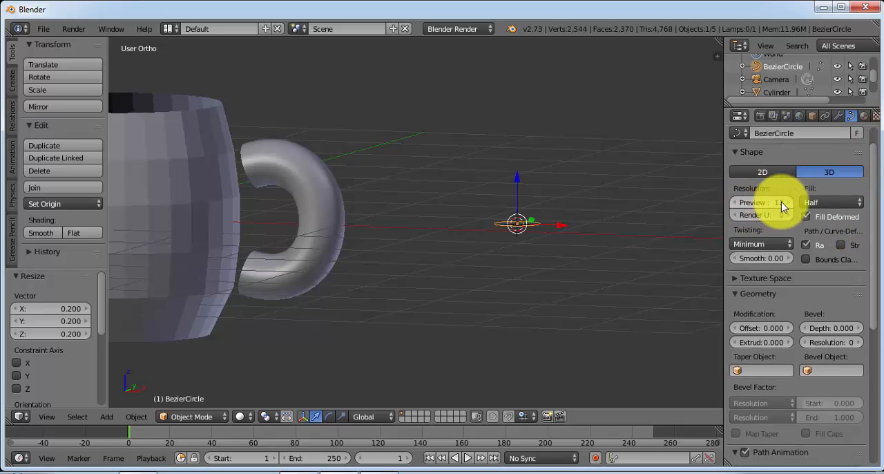
pyautogui.click(734, 204)
pyautogui.click(734, 204)
pyautogui.click(733, 204)
pyautogui.click(734, 204)
pyautogui.click(734, 204)
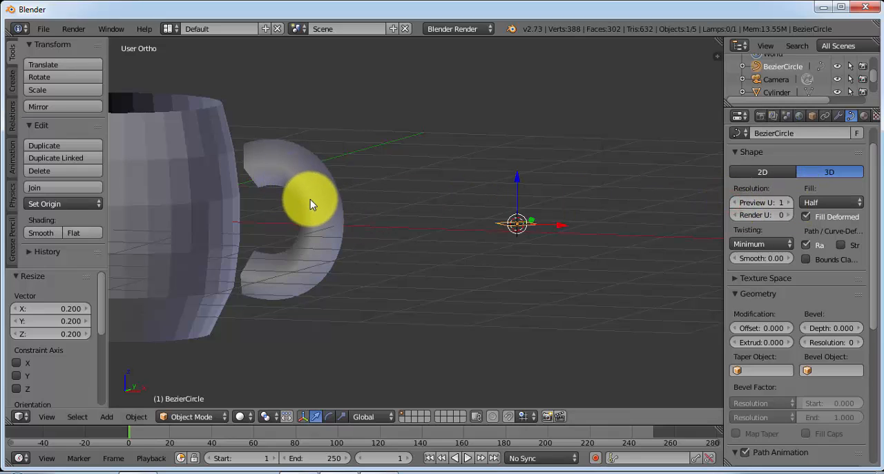
# Examine the handle's profile and its position beside the cup from several angles, including the front and top views
pyautogui.moveTo(494, 221); pyautogui.dragTo(487, 245, button='middle')
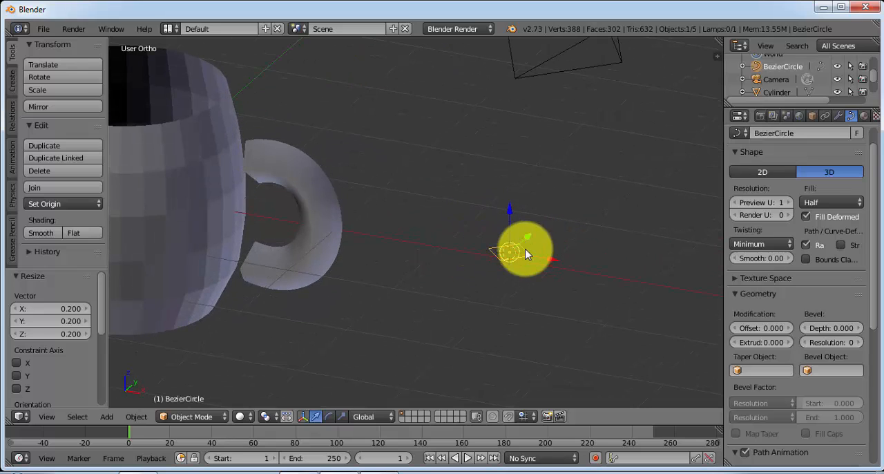
pyautogui.moveTo(416, 250); pyautogui.dragTo(430, 199, button='middle')
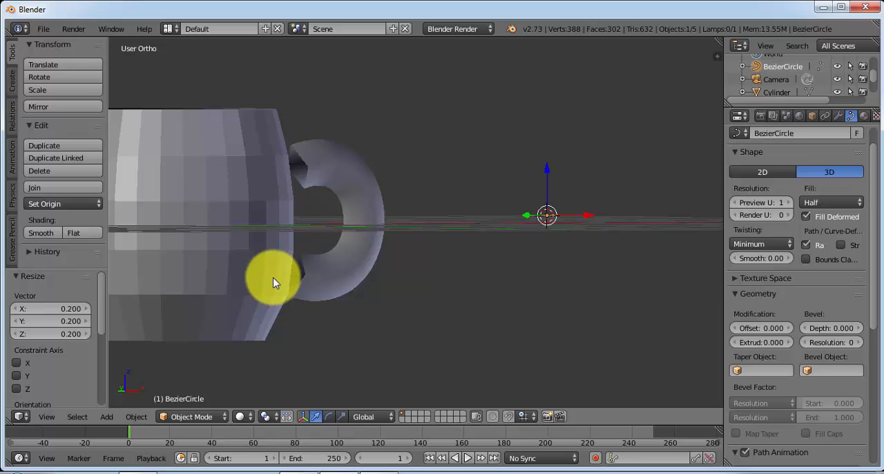
pyautogui.moveTo(415, 223); pyautogui.dragTo(359, 242, button='middle')
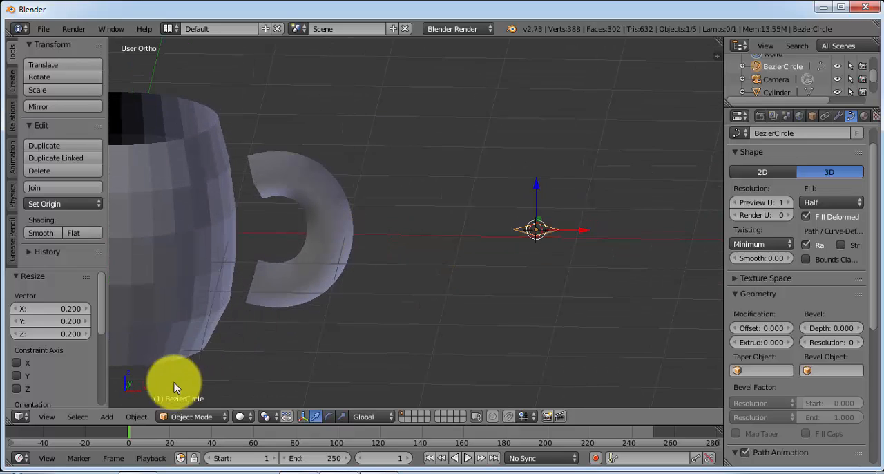
pyautogui.moveTo(264, 219); pyautogui.dragTo(347, 178, button='middle')
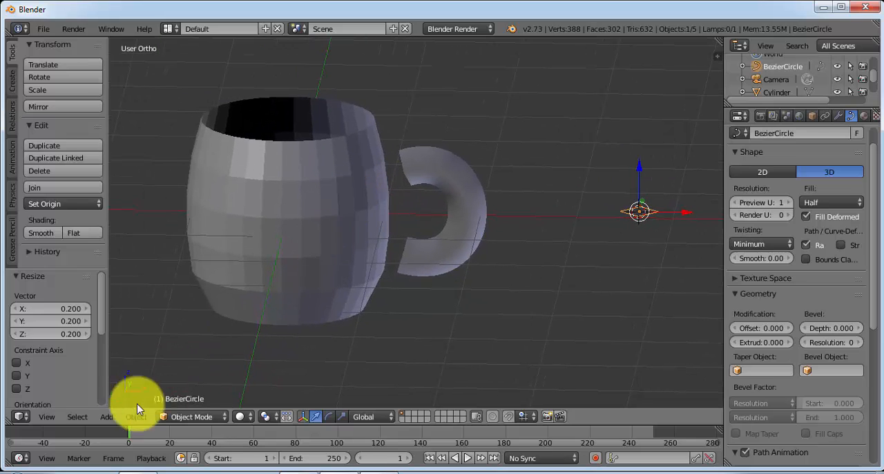
pyautogui.click(47, 418)
pyautogui.click(81, 329)
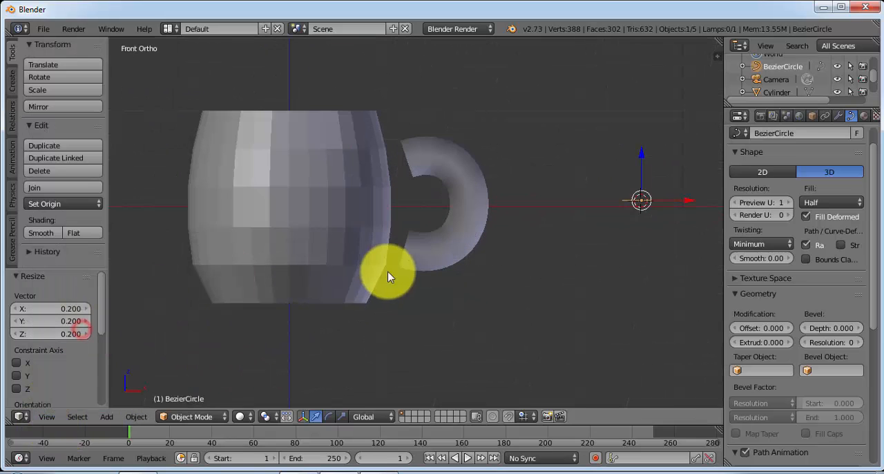
pyautogui.rightClick(442, 171)
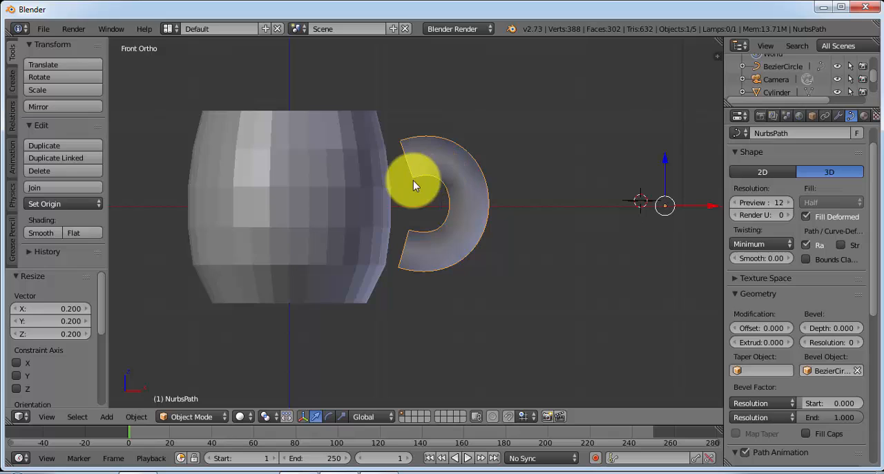
pyautogui.click(51, 418)
pyautogui.click(78, 354)
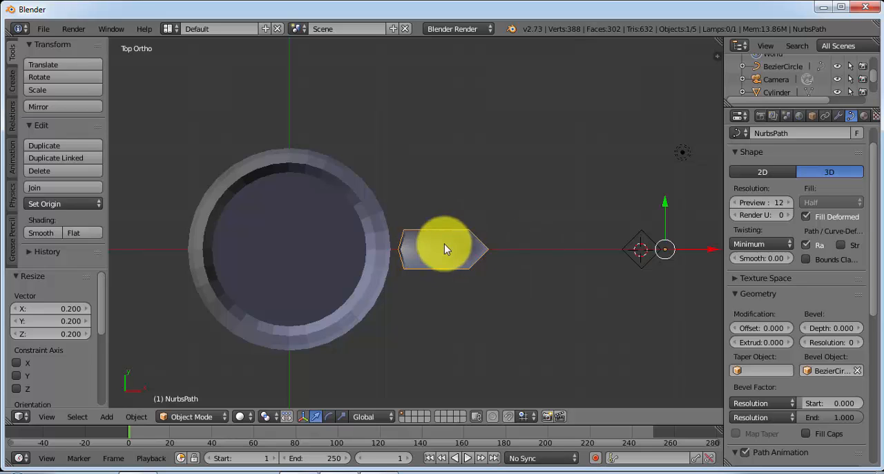
pyautogui.moveTo(473, 260); pyautogui.dragTo(522, 221, button='middle')
pyautogui.click(55, 415)
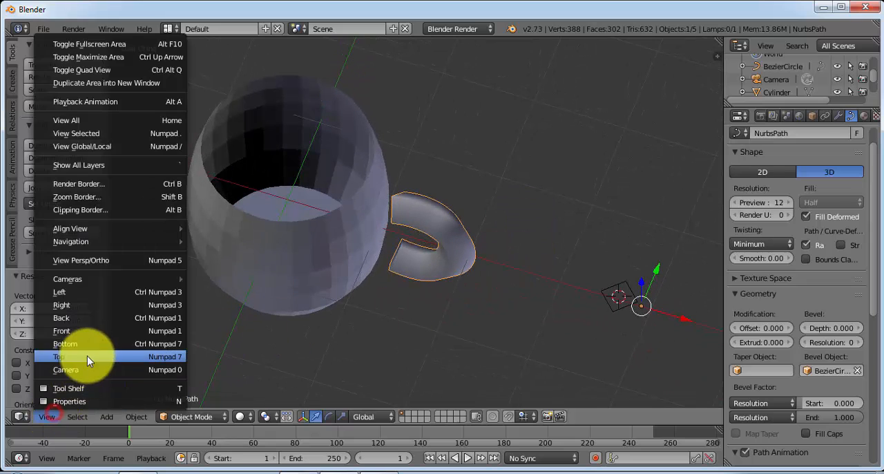
pyautogui.click(115, 323)
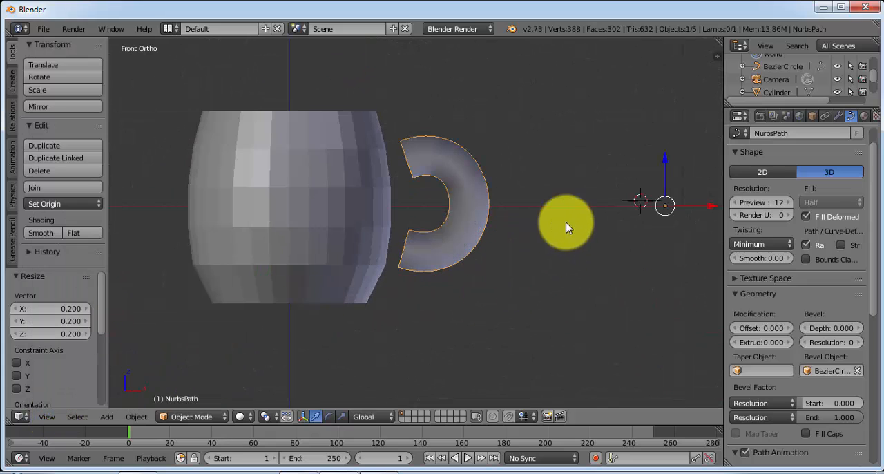
# Try deleting the Bezier circle that shapes the handle, and undo the deletion
pyautogui.rightClick(646, 198)
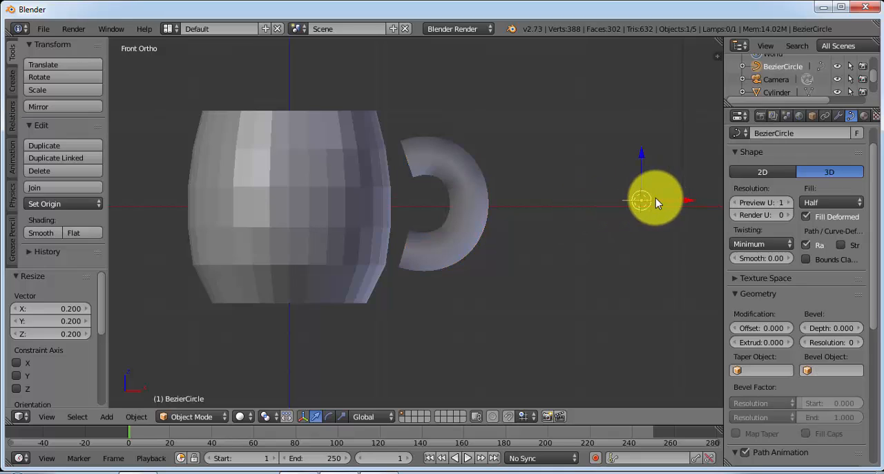
pyautogui.press('x')
pyautogui.click(638, 203)
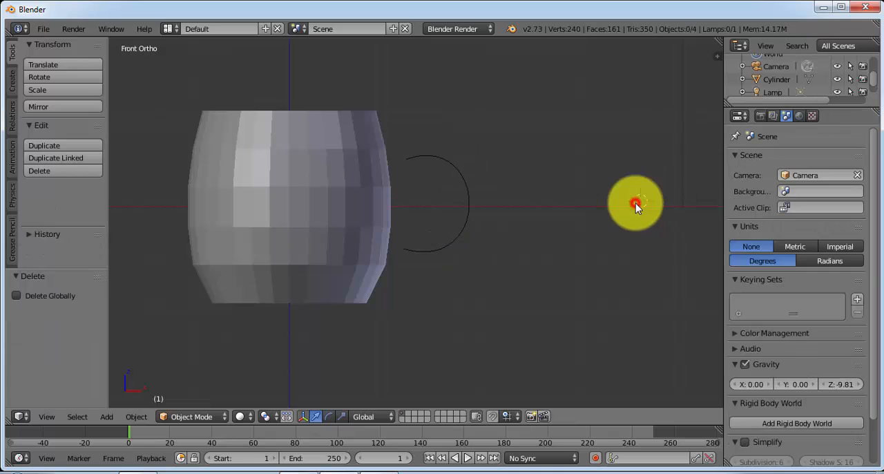
pyautogui.hotkey('ctrl', 'z')
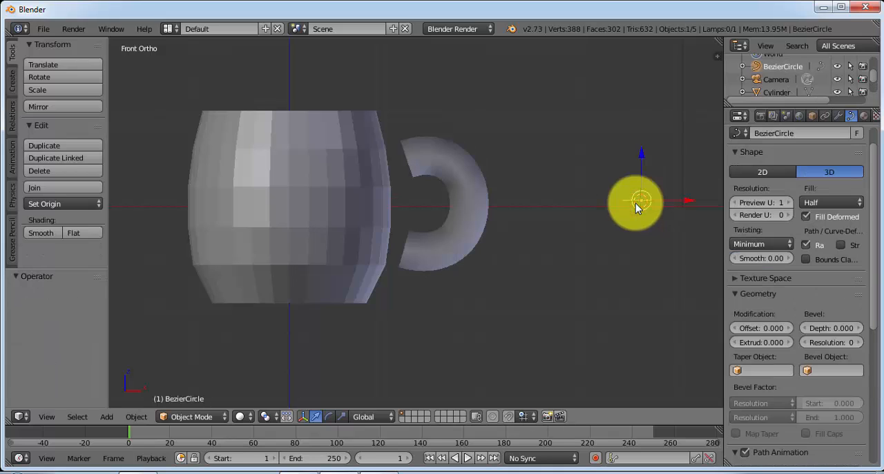
# Look through the curve settings of the Bezier circle, including its active spline options, and those of the handle path
pyautogui.scroll(1, 876, 171)
pyautogui.scroll(1, 875, 170)
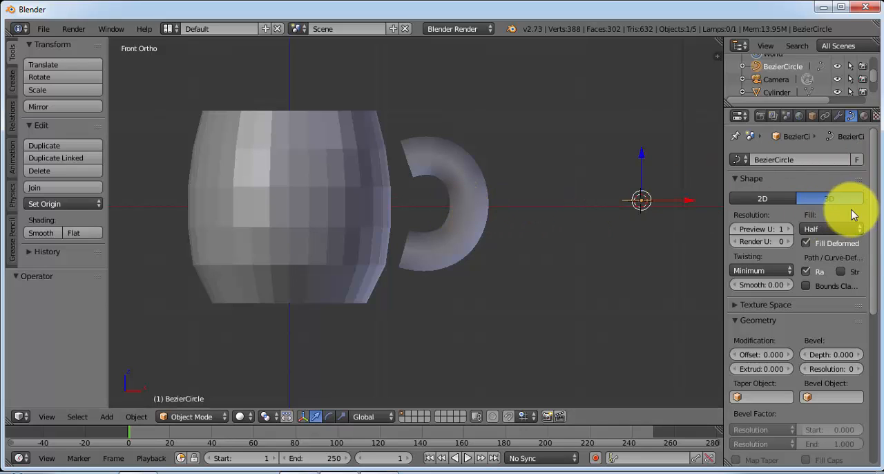
pyautogui.scroll(-10, 872, 218)
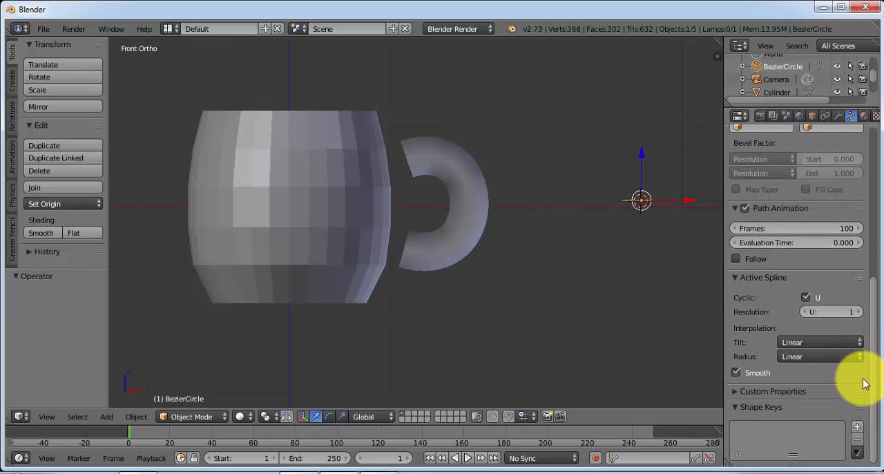
pyautogui.scroll(10, 865, 391)
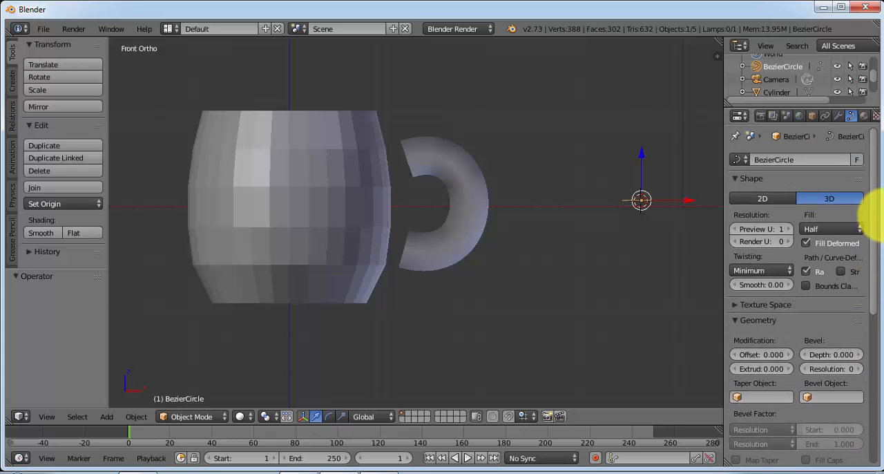
pyautogui.click(827, 396)
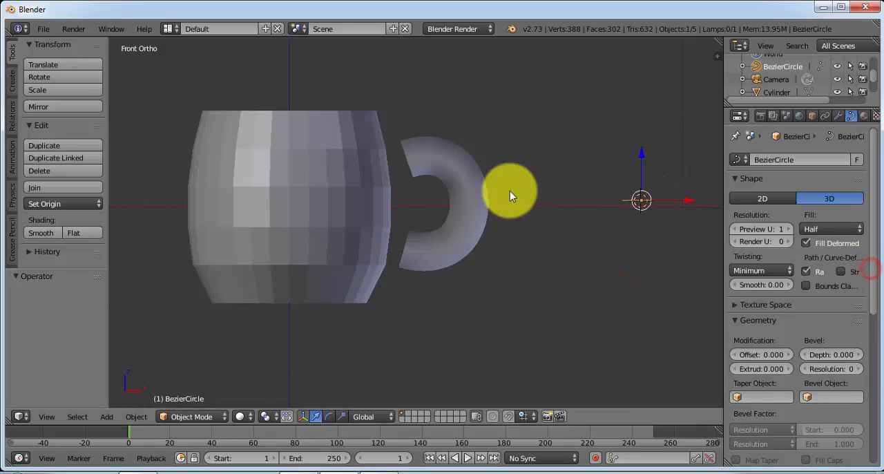
pyautogui.rightClick(466, 203)
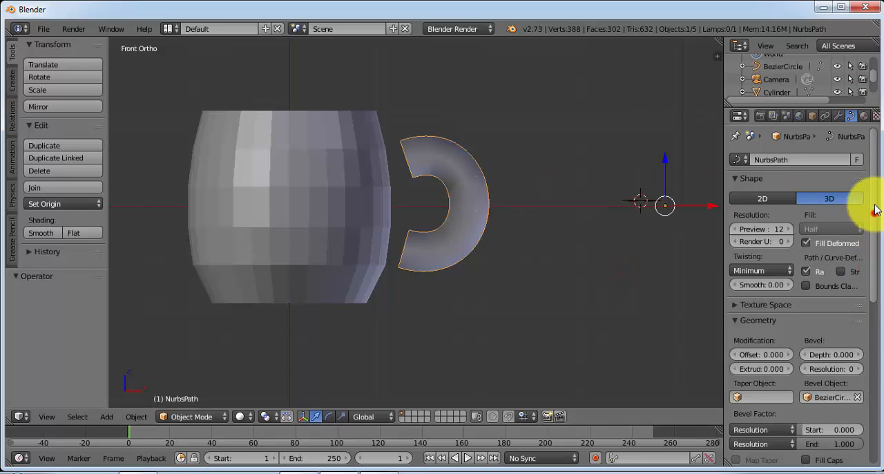
pyautogui.moveTo(874, 213); pyautogui.dragTo(714, 182)
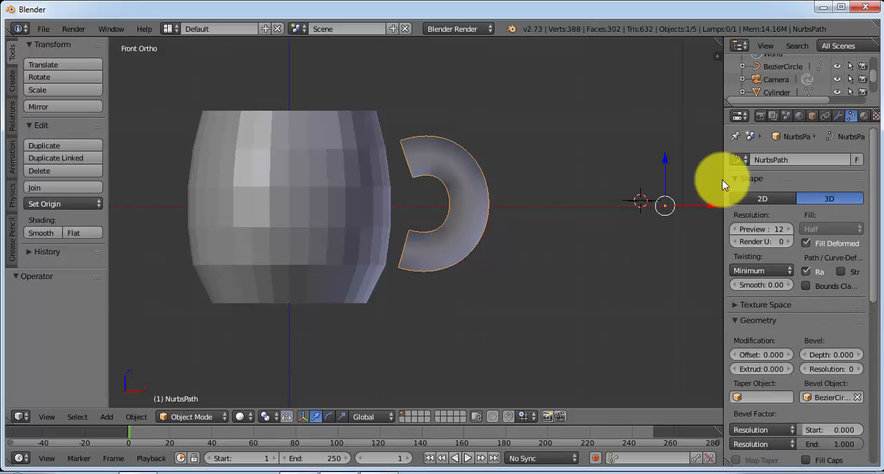
# Try a preview resolution of 11 on the handle path and set it back to 12
pyautogui.rightClick(646, 200)
pyautogui.rightClick(454, 206)
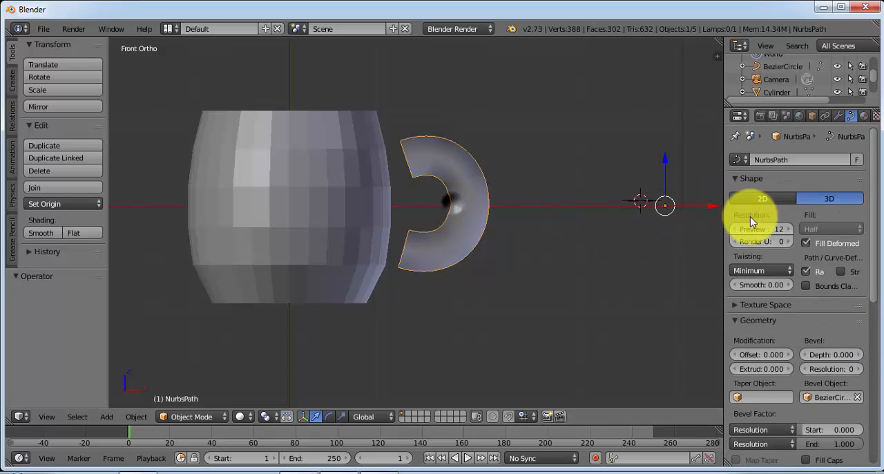
pyautogui.click(734, 230)
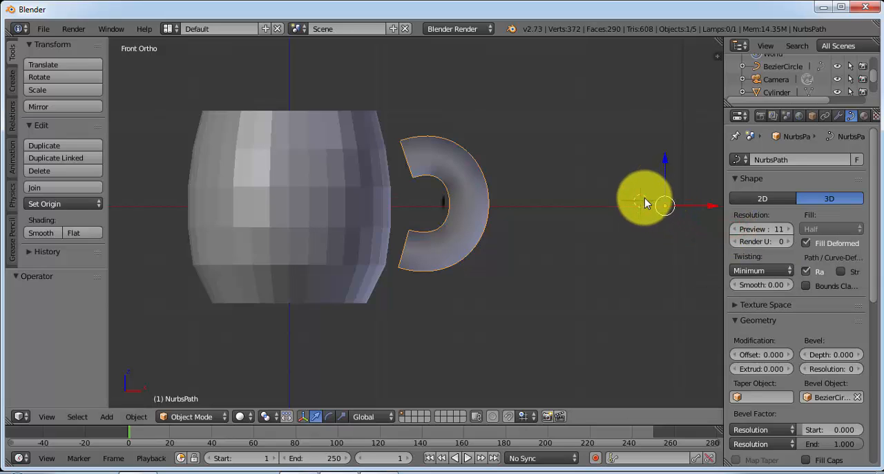
pyautogui.moveTo(507, 198); pyautogui.dragTo(755, 252, button='middle')
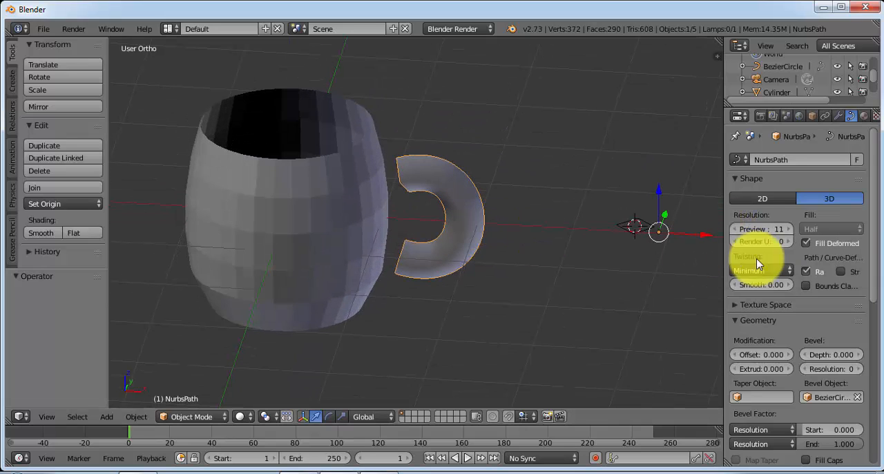
pyautogui.click(788, 229)
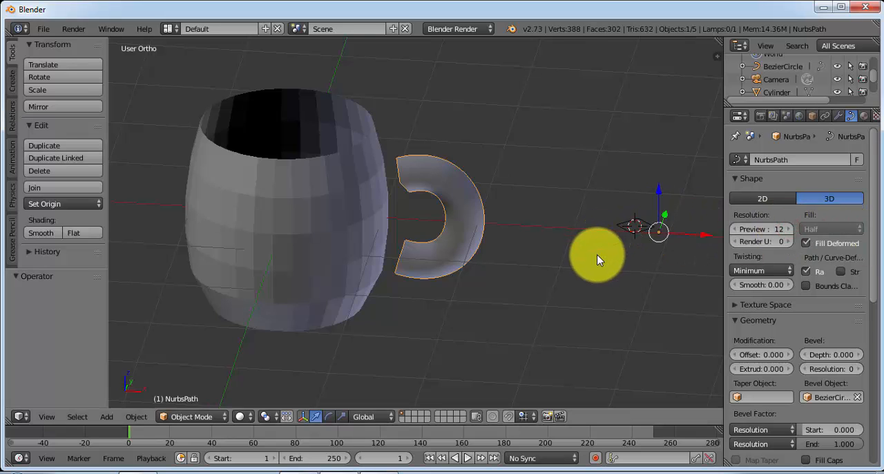
# Examine the handle's ends and its position beside the cup from several angles
pyautogui.moveTo(596, 255); pyautogui.dragTo(483, 228, button='middle')
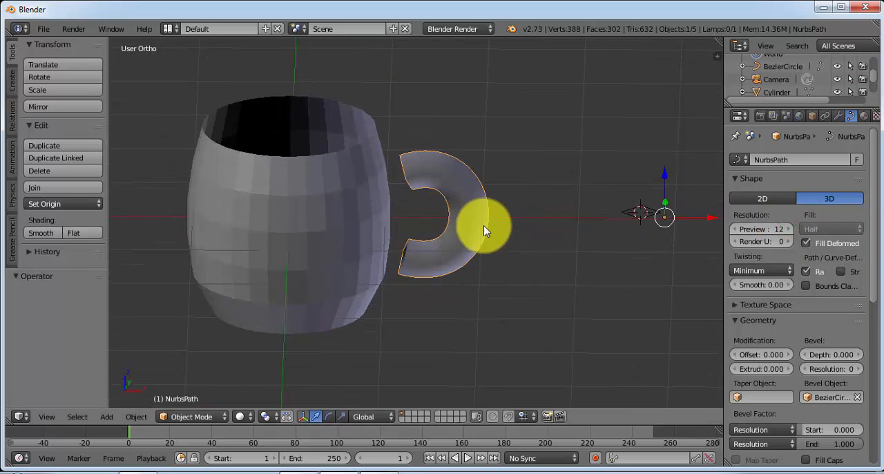
pyautogui.moveTo(592, 258); pyautogui.dragTo(434, 251, button='middle')
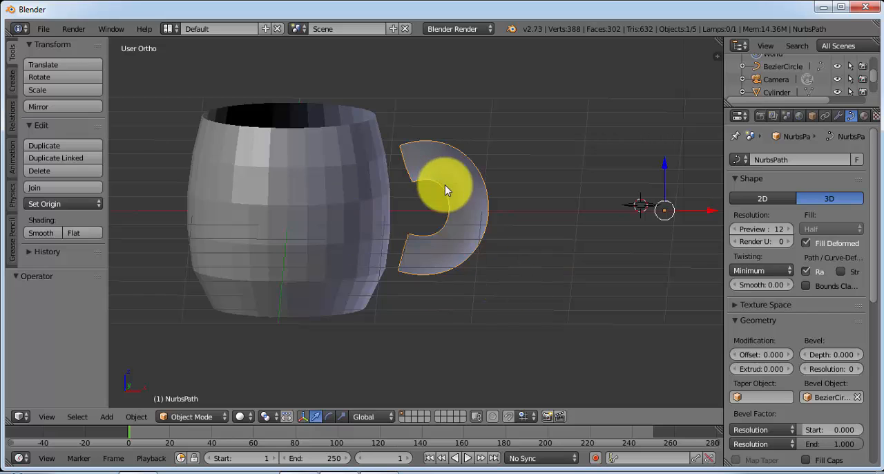
pyautogui.moveTo(477, 260); pyautogui.dragTo(444, 122, button='middle')
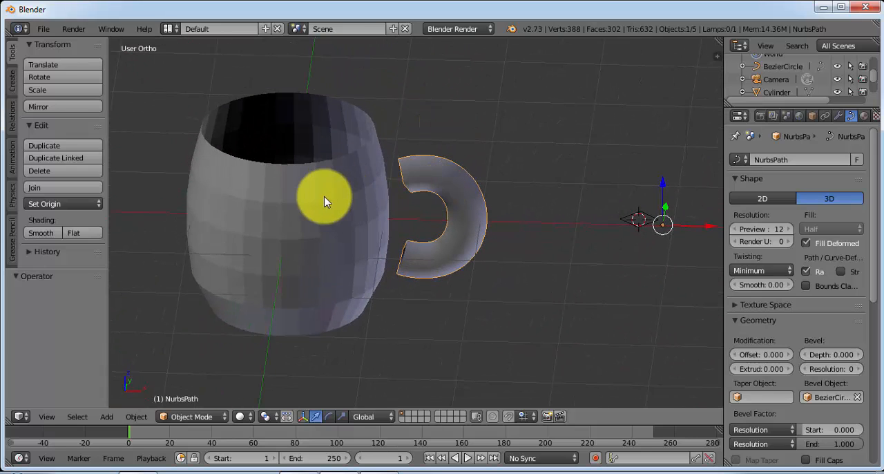
pyautogui.moveTo(511, 182); pyautogui.dragTo(559, 162, button='middle')
pyautogui.moveTo(337, 164); pyautogui.dragTo(288, 134, button='middle')
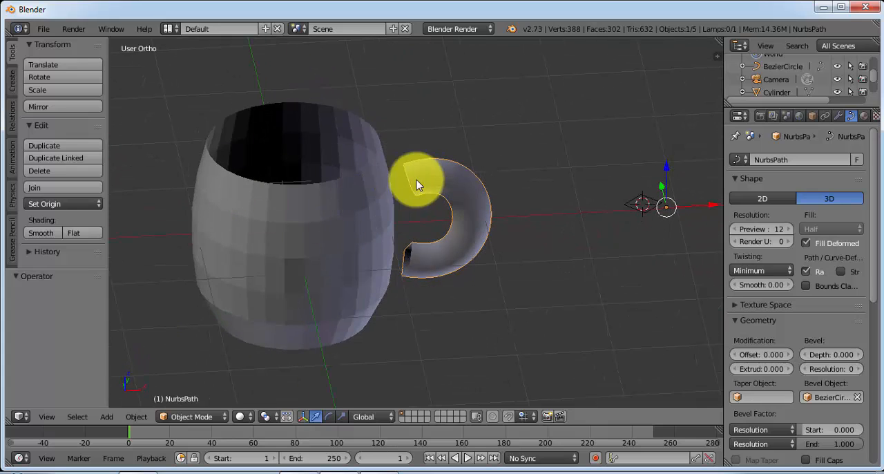